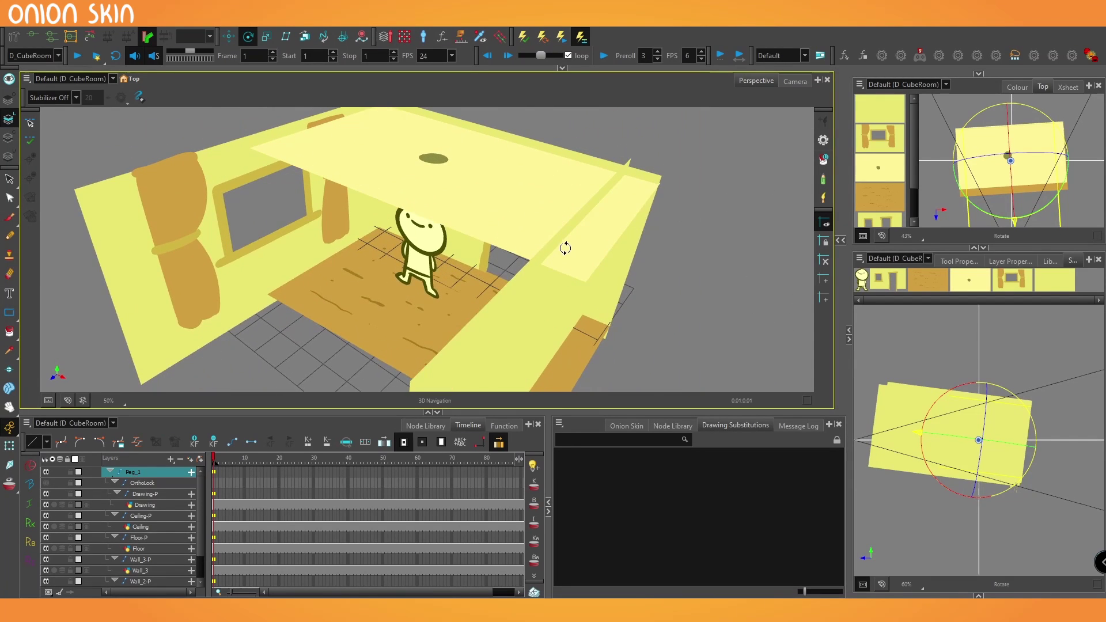
Rotate the finished cube room in the perspective and side views to inspect it from different angles.
mouse_move(454, 245)
mouse_down()
mouse_move(414, 232)
mouse_move(406, 242)
mouse_move(432, 248)
mouse_up()
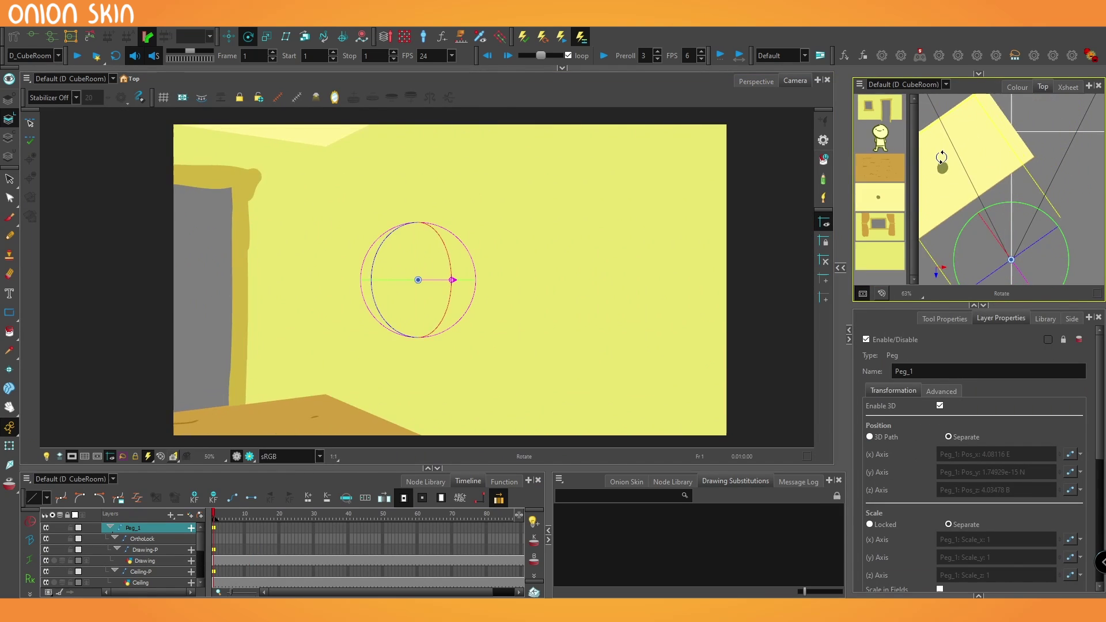
drag(942, 157, 1010, 148)
mouse_move(446, 298)
mouse_down()
mouse_move(425, 288)
mouse_move(432, 282)
mouse_move(424, 301)
mouse_up()
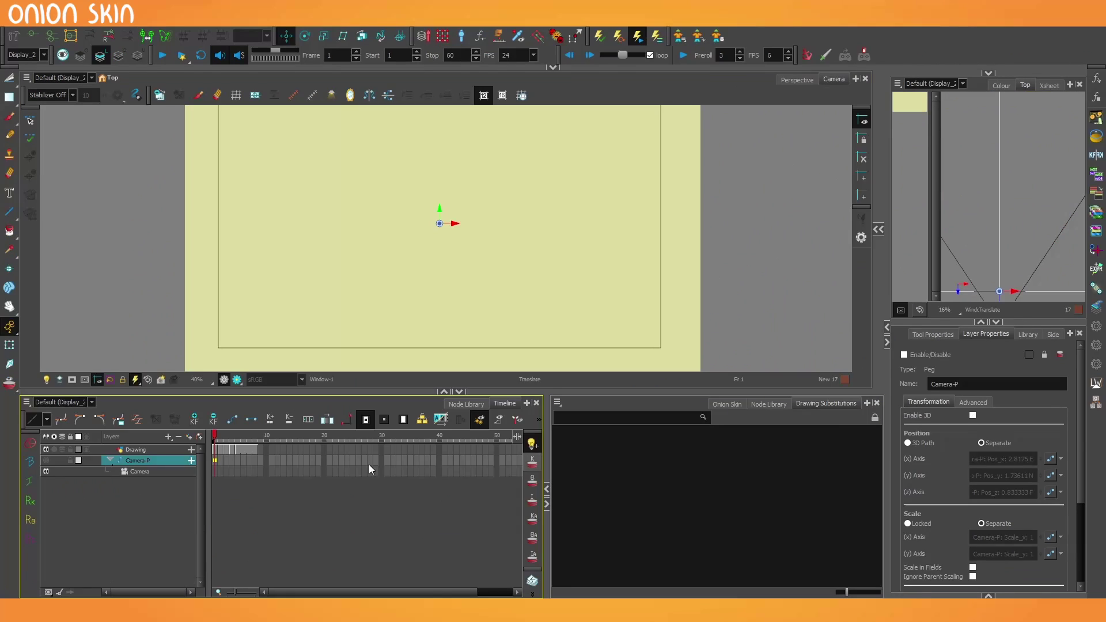
Select the Drawing layer and step through its first four room drawings, returning to frame 1.
click(151, 451)
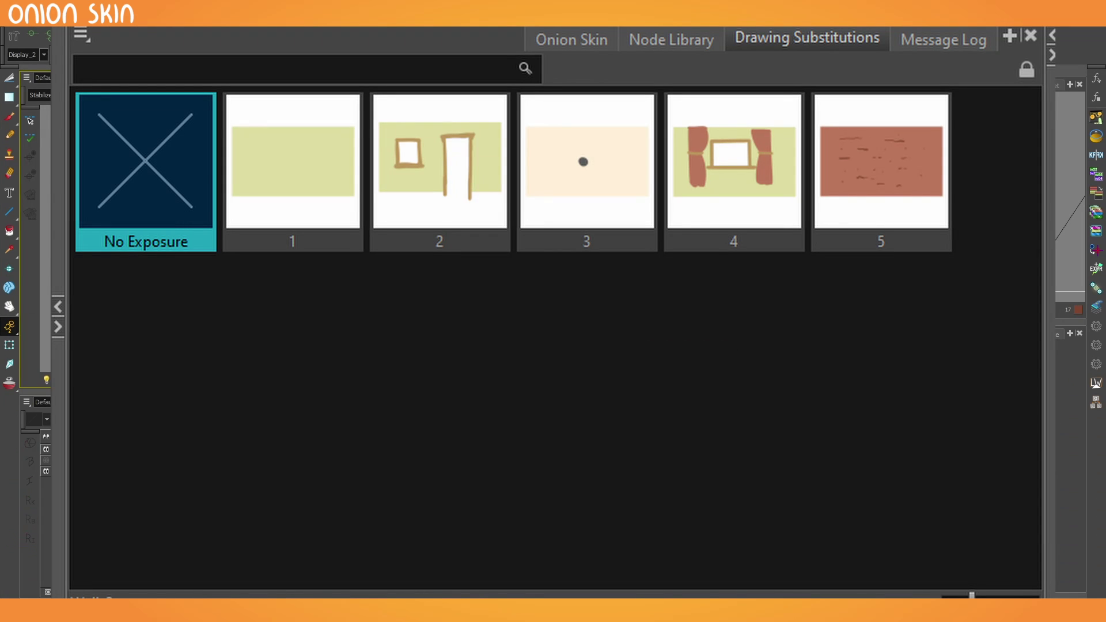
key(period)
key(period)
key(period)
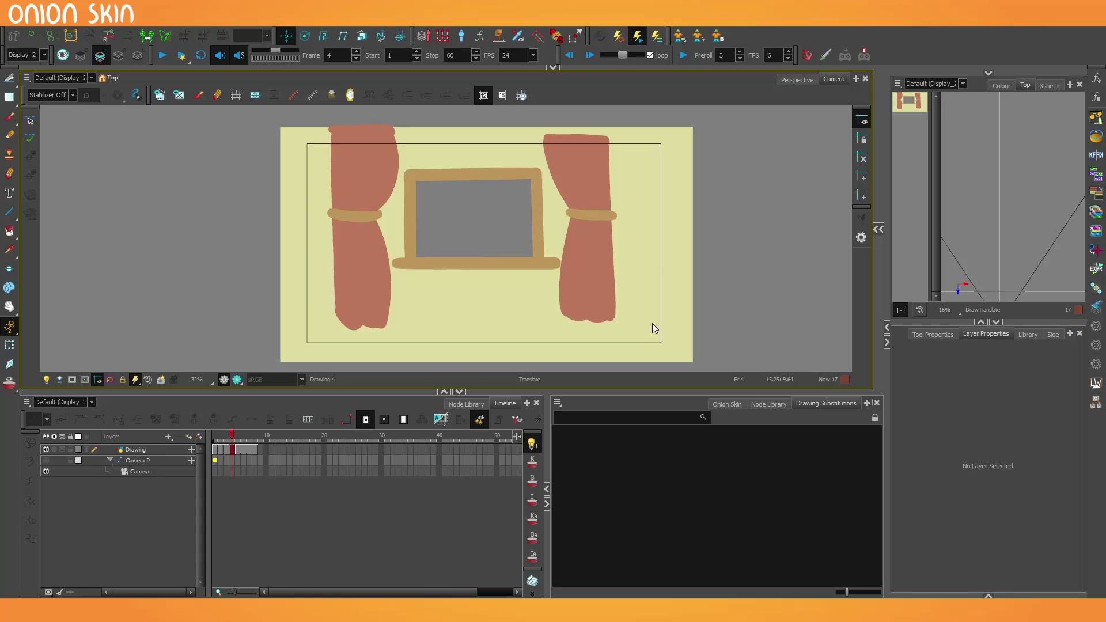
key(comma)
key(comma)
key(comma)
key(-)
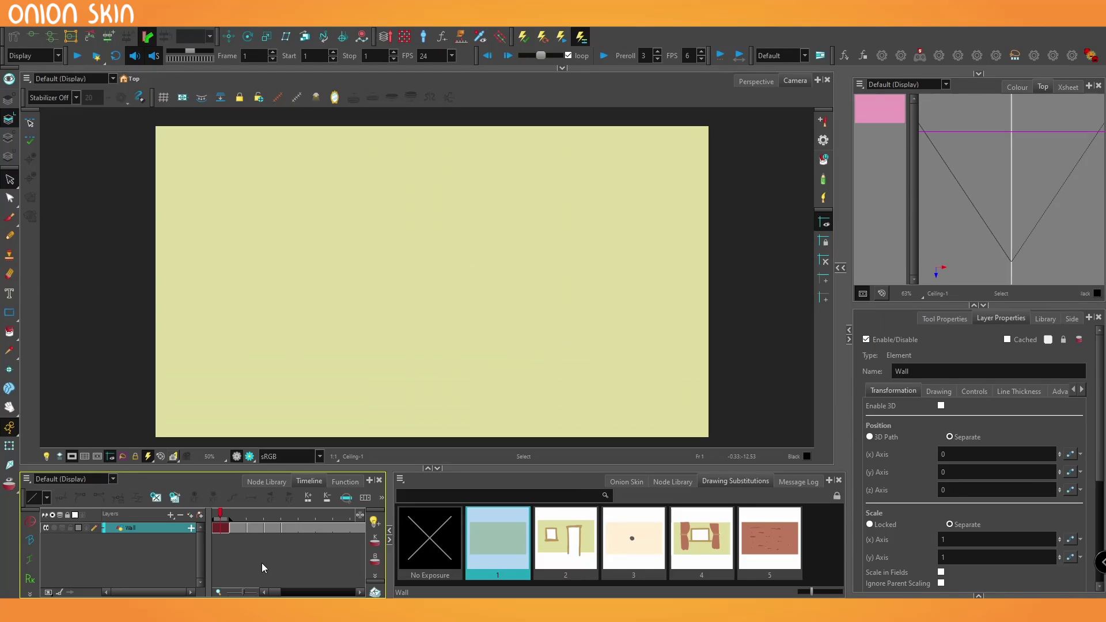
Examine the Wall layer's plain wall, door wall, ceiling, curtain wall and floor drawings on frames 1 to 5.
key(period)
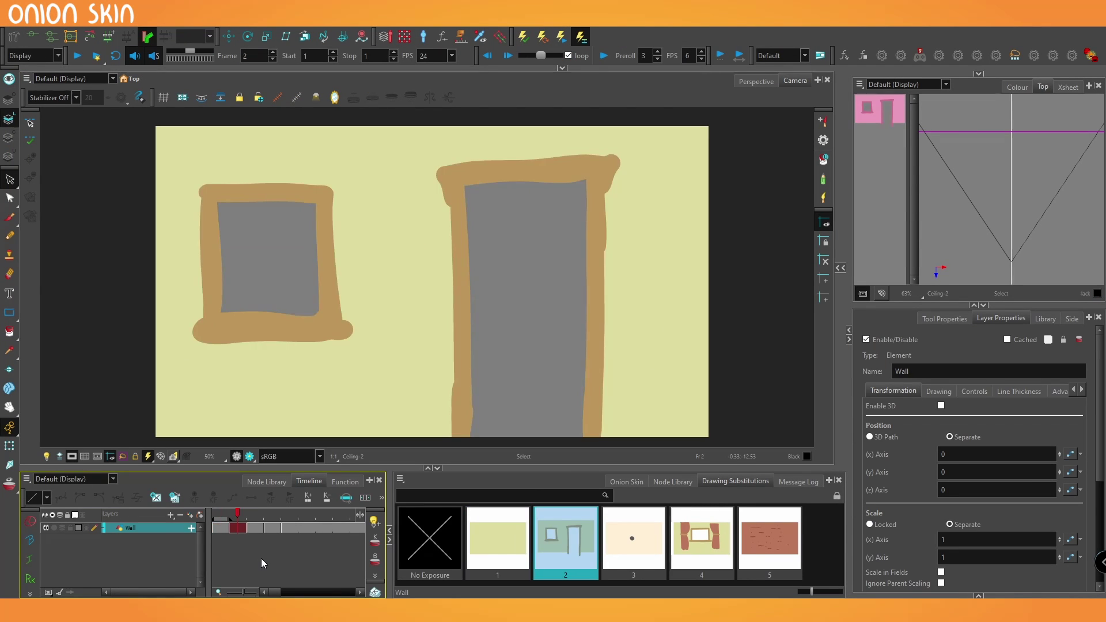
key(period)
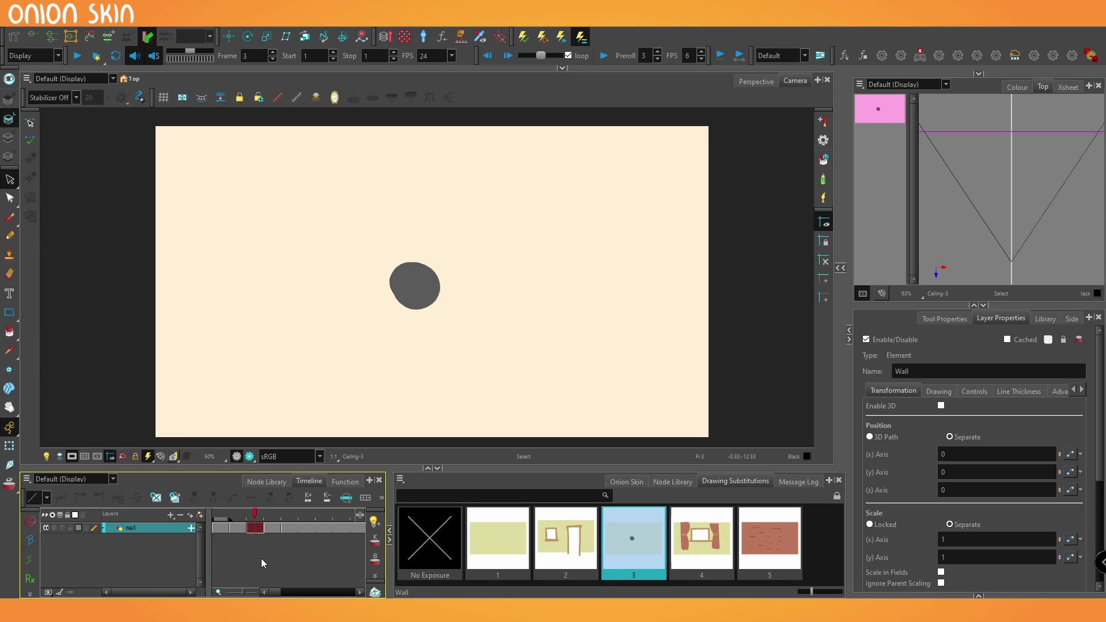
key(period)
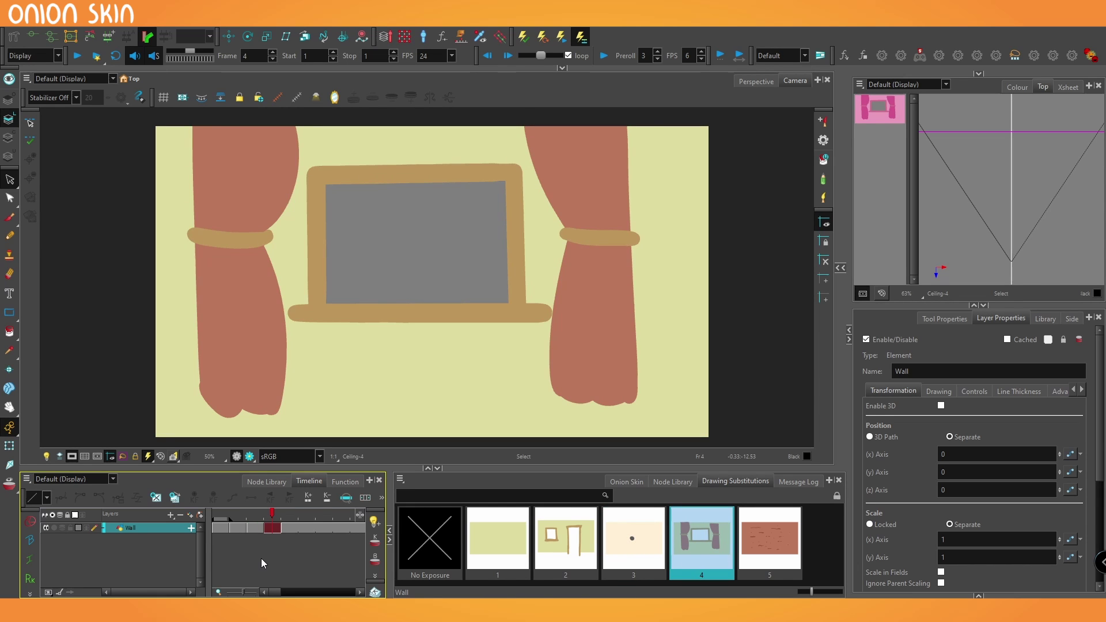
key(period)
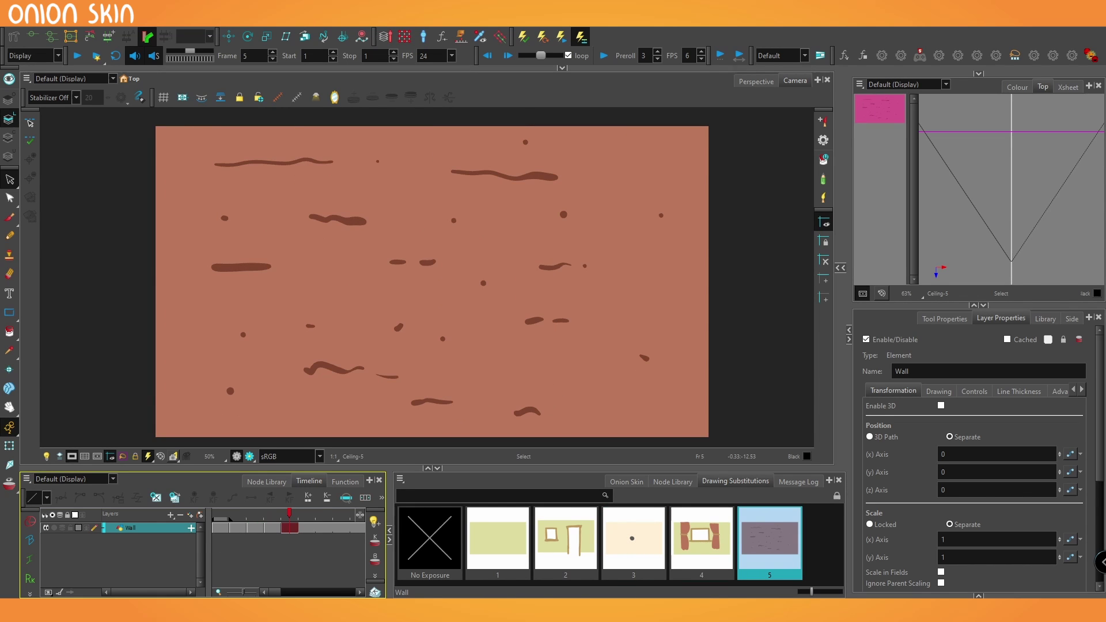
key(comma)
key(comma)
key(comma)
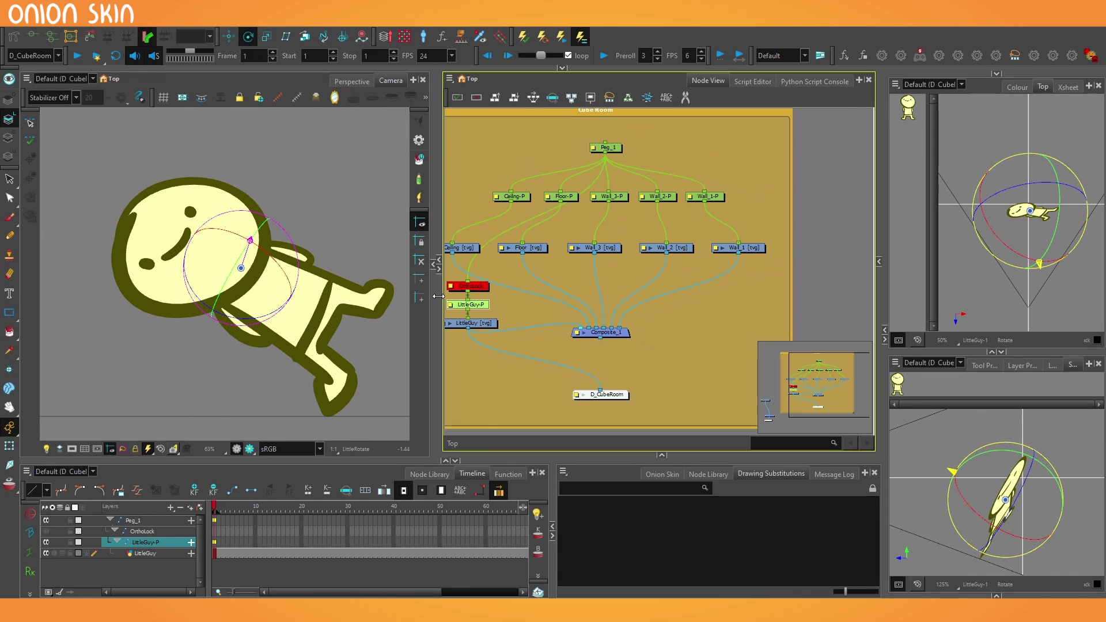
Rotate the LittleGuy character to preview how it turns in the 3D scene.
drag(439, 292, 955, 268)
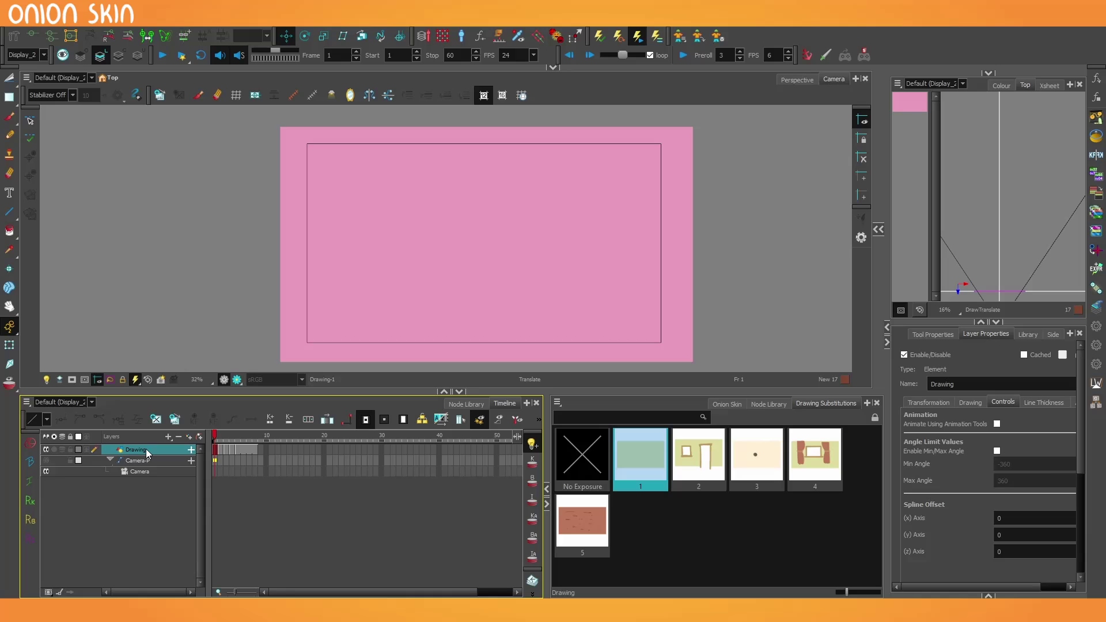
Duplicate the Drawing layer to get separate Wall_1, Wall_2, Wall_3, Floor and Ceiling layers.
right_click(146, 449)
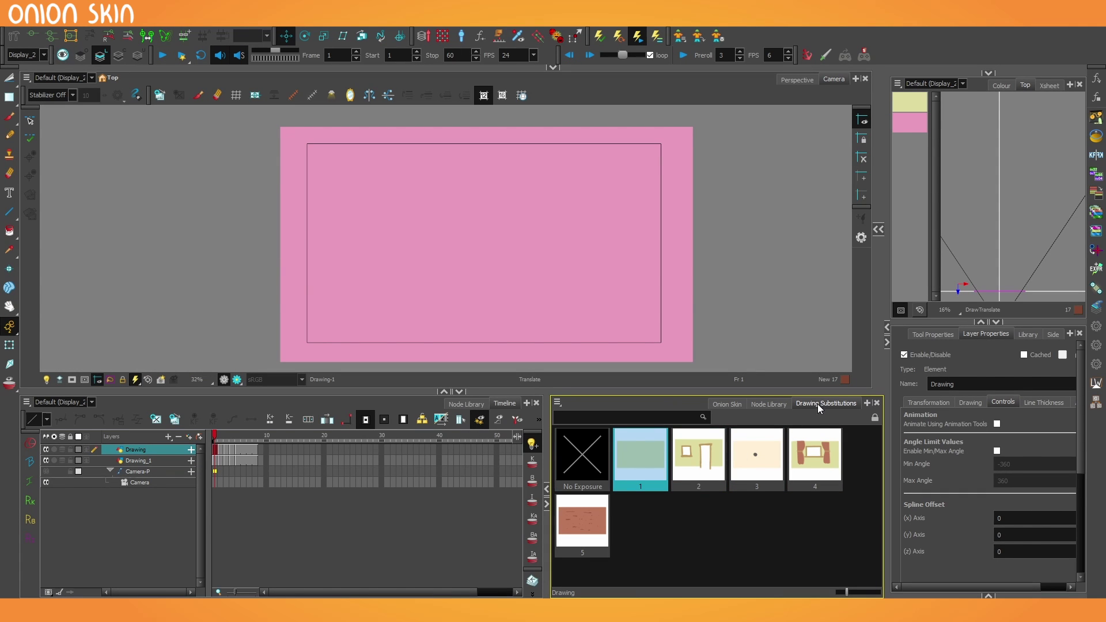
click(241, 22)
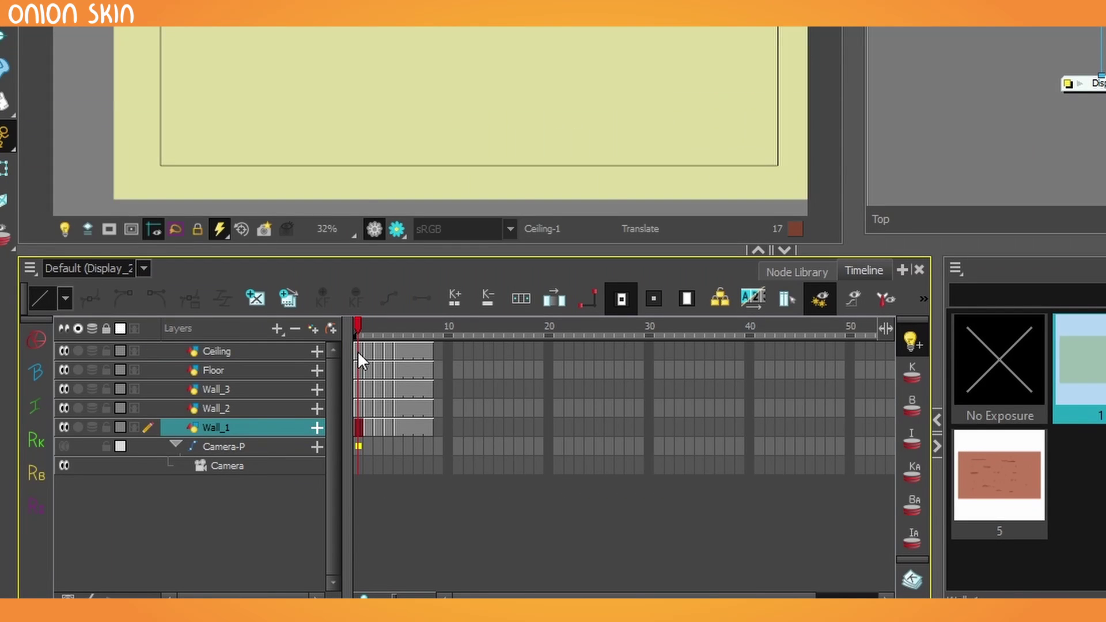
Clear the exposed drawings from the Ceiling, Floor, Wall_3, Wall_2 and Wall_1 layers in the timeline.
drag(358, 351, 516, 427)
key(Delete)
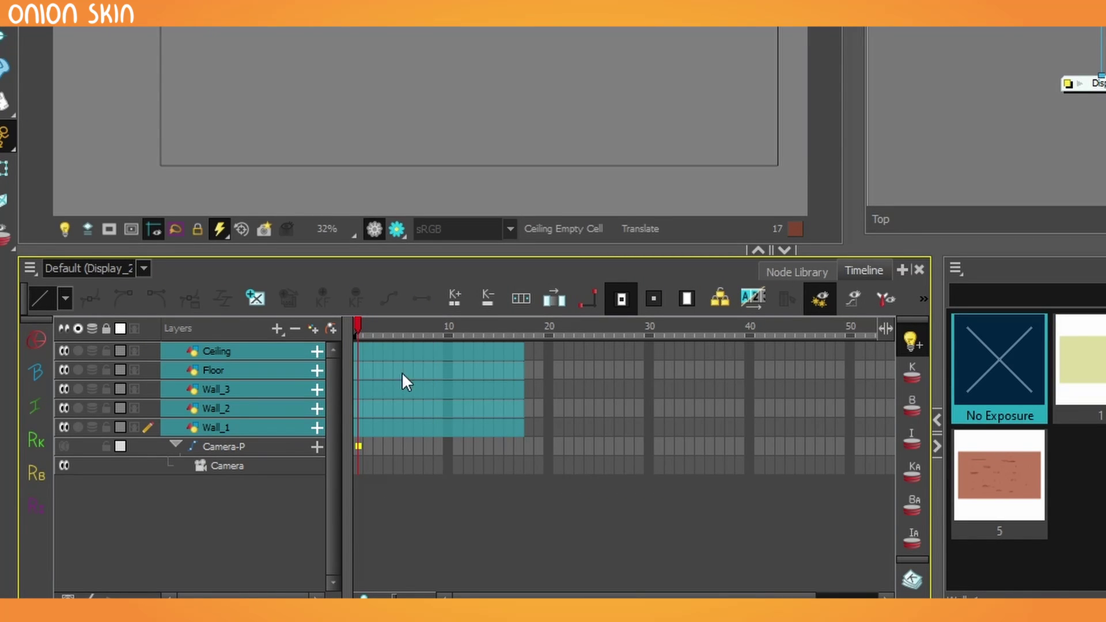
click(398, 369)
On frame 1, expose drawing 1 on Wall_1, drawing 2 on Wall_2 and drawing 4 on Wall_3.
click(362, 348)
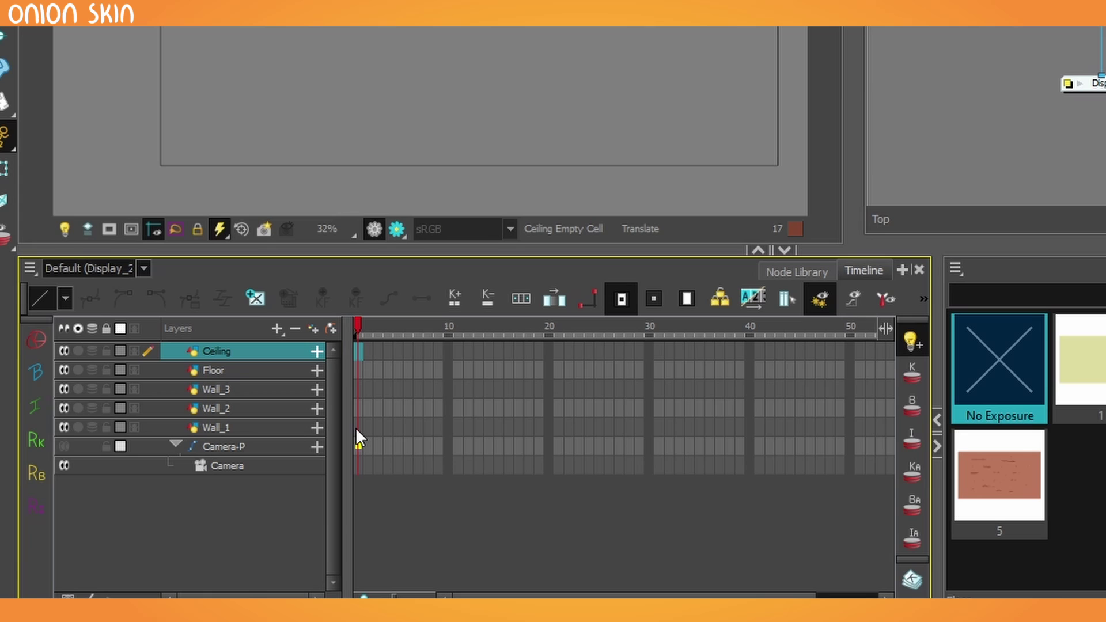
click(359, 427)
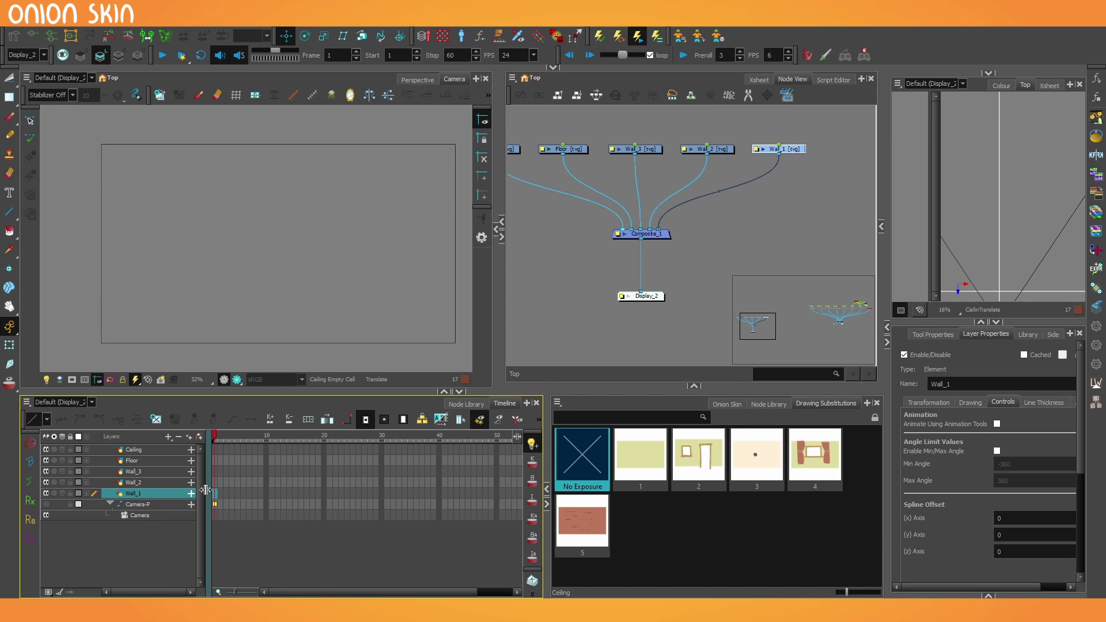
click(615, 463)
click(215, 483)
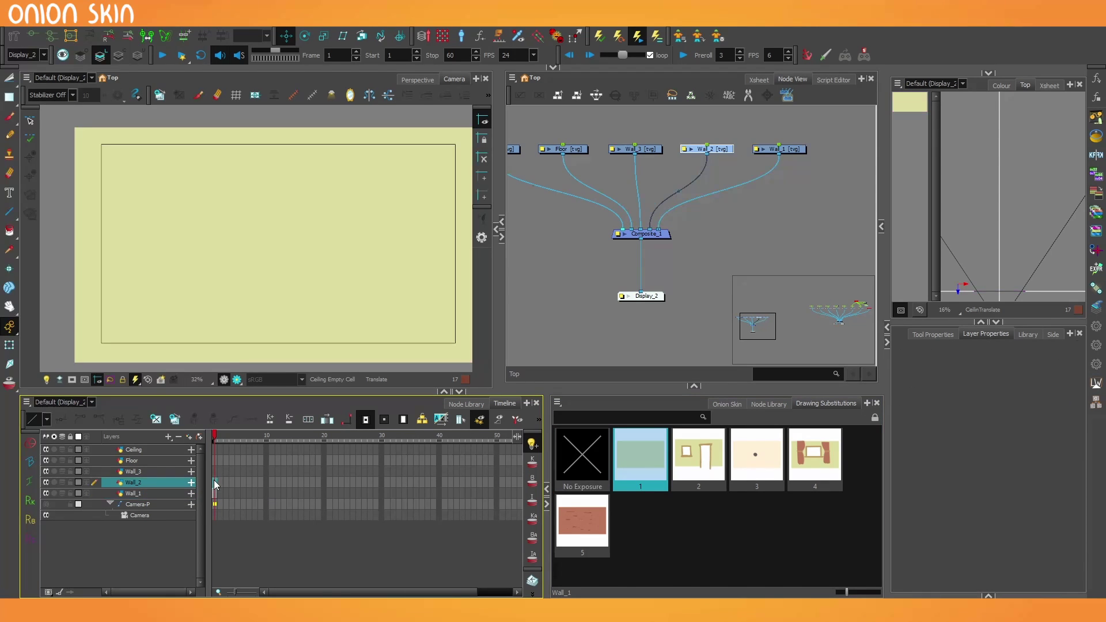
click(698, 455)
click(215, 471)
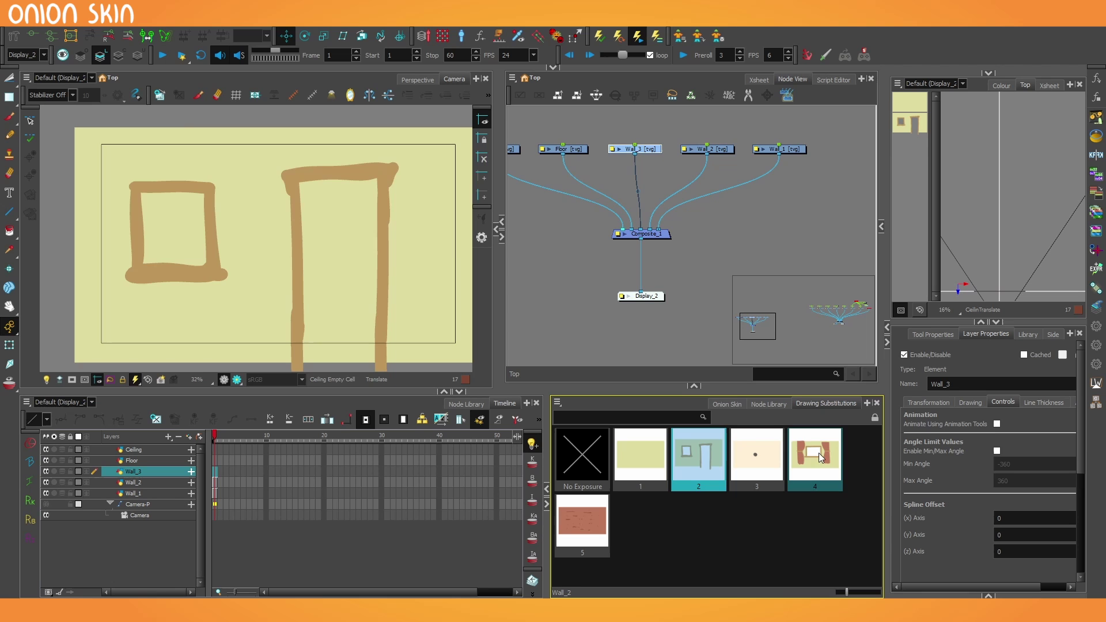
click(822, 453)
On frame 1, expose drawing 5 on the Floor layer and drawing 3 on the Ceiling layer.
click(215, 461)
click(815, 455)
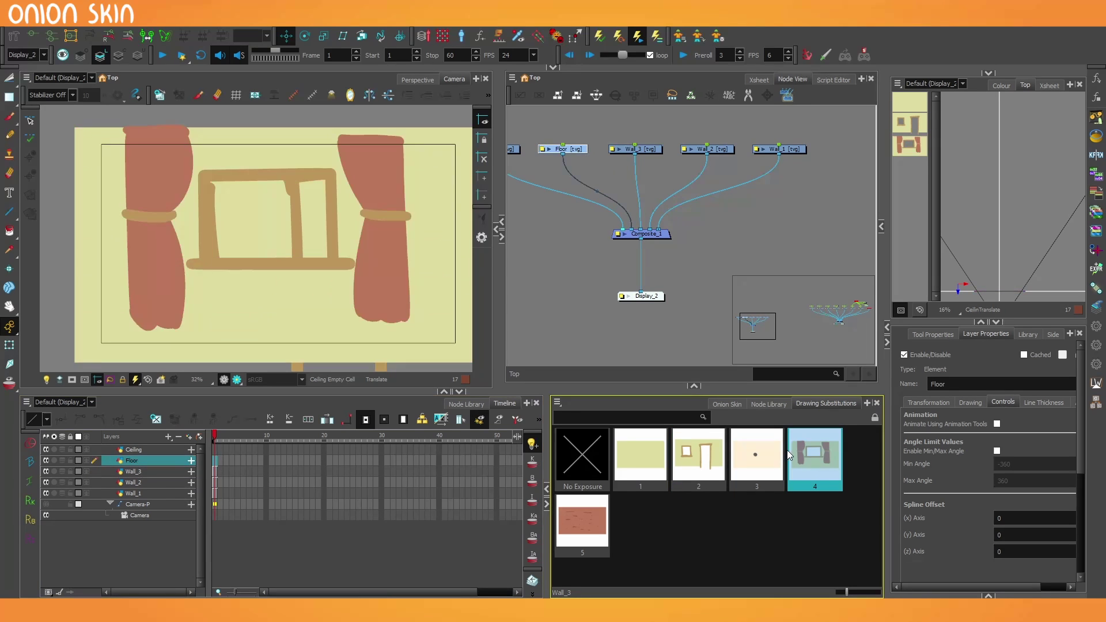
click(587, 516)
click(215, 450)
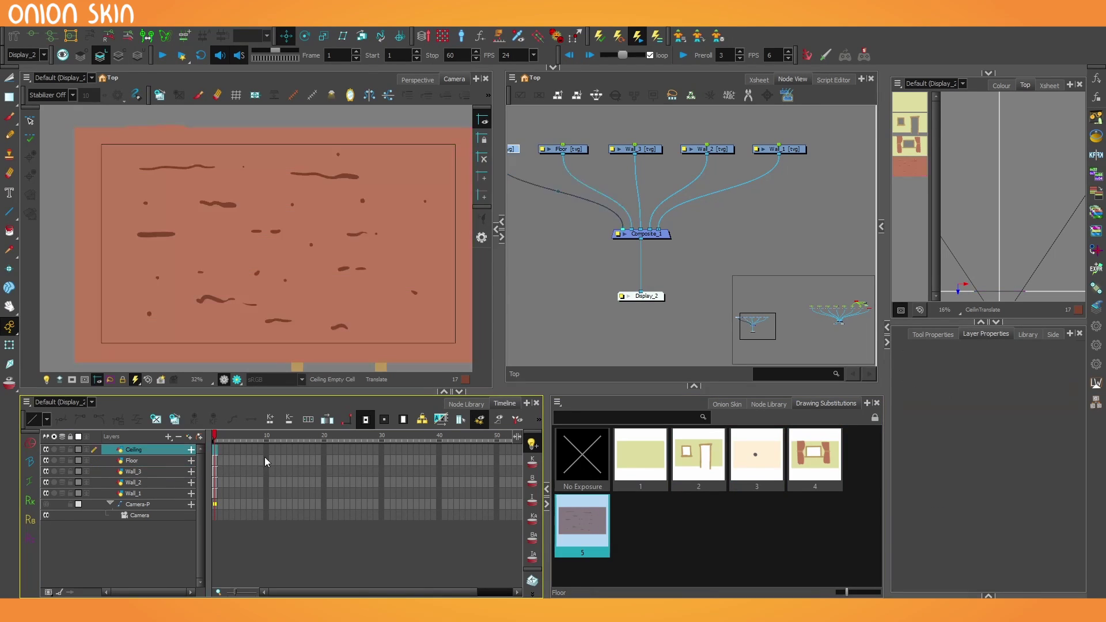
click(748, 463)
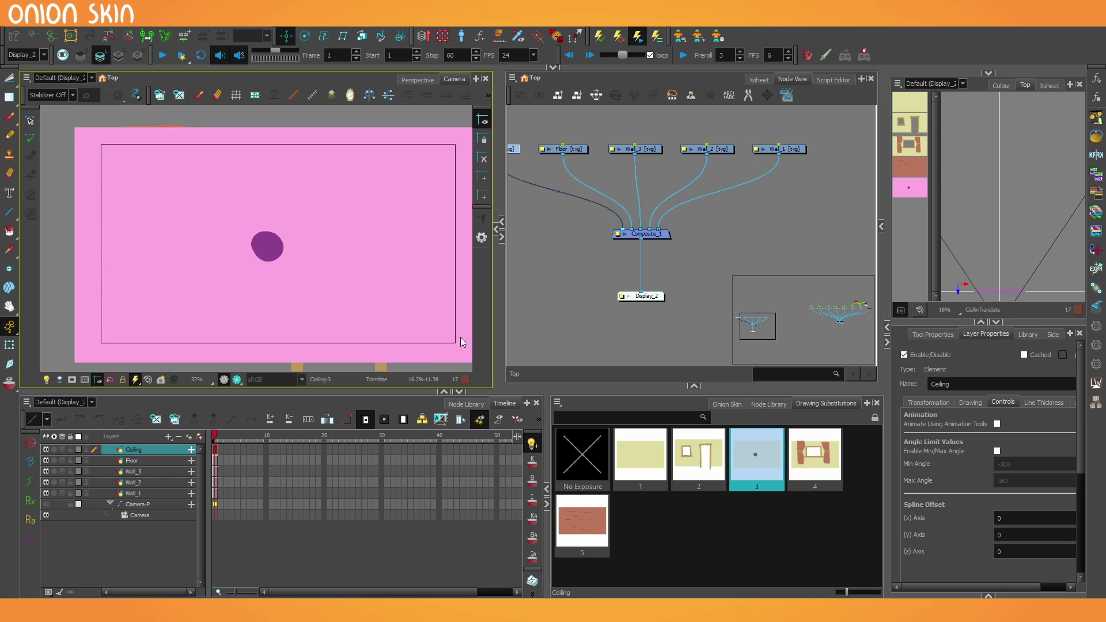
Add a parent peg to each of the Ceiling, Floor, Wall_3, Wall_2 and Wall_1 layers.
drag(581, 268, 611, 305)
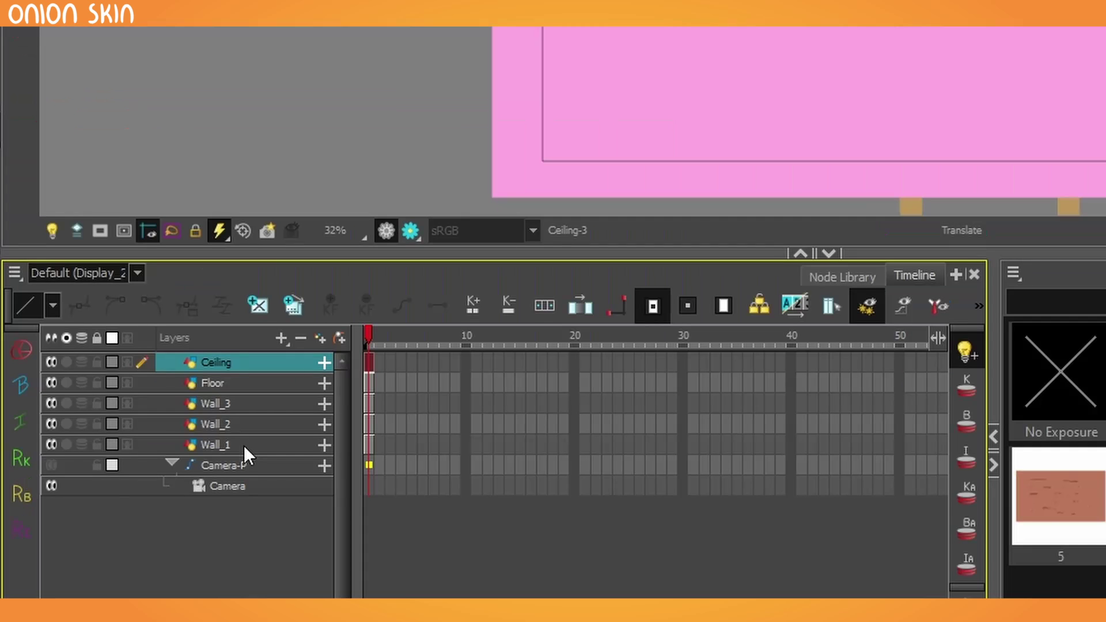
shift+click(149, 493)
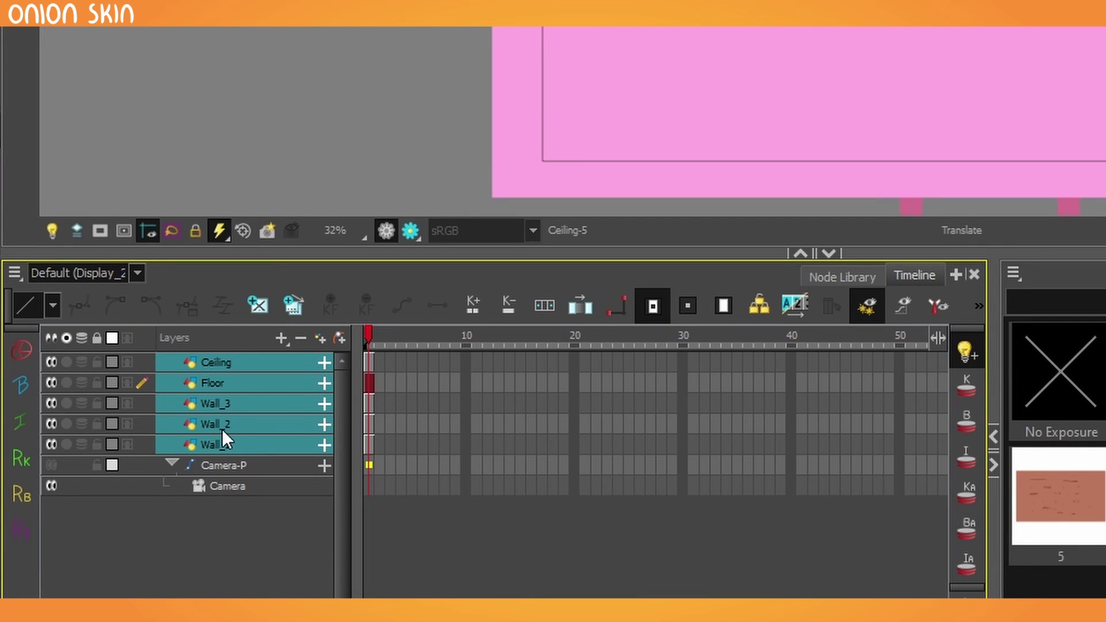
click(339, 336)
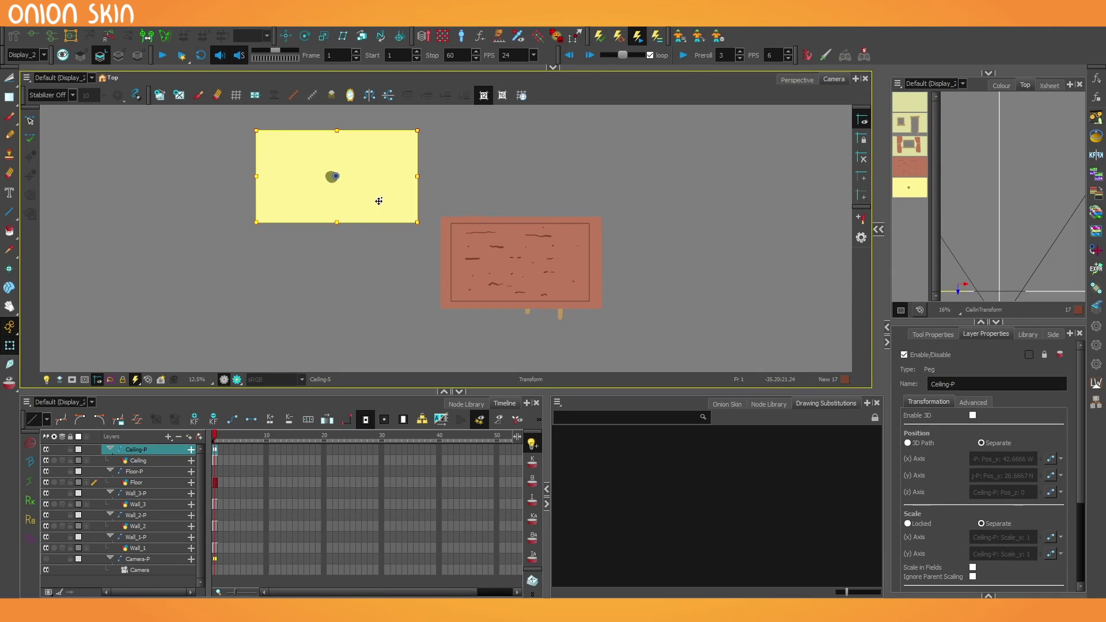
Spread the stacked floor and wall drawings apart in the camera view so the pieces no longer overlap.
click(536, 259)
drag(536, 259, 691, 155)
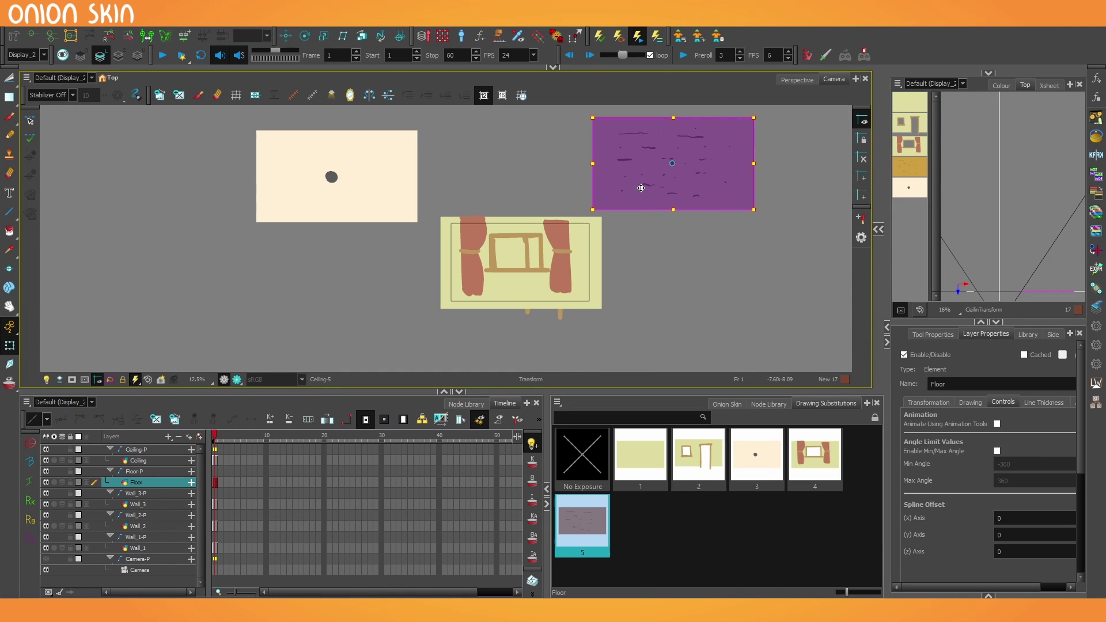
click(550, 255)
drag(550, 256, 342, 321)
click(508, 282)
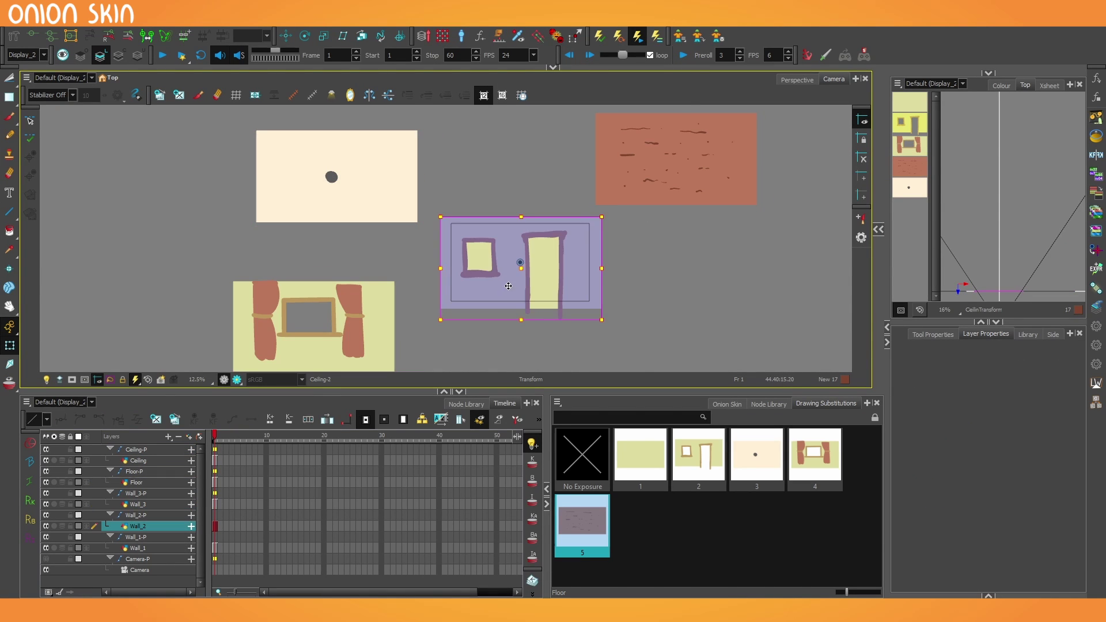
drag(509, 282, 712, 328)
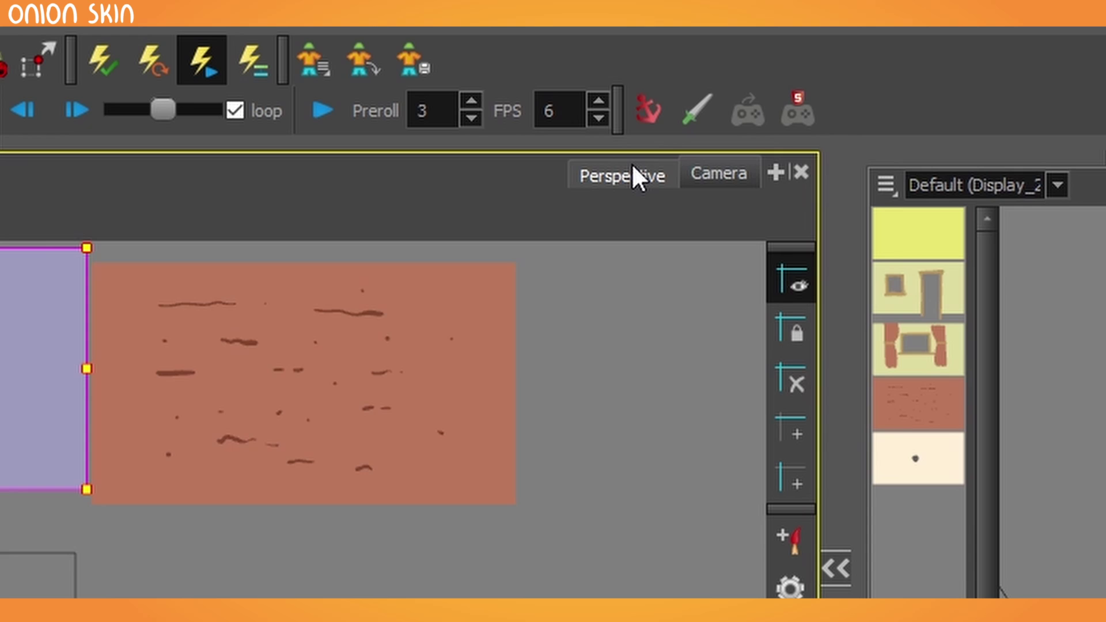
Try rotating the Wall_1 drawing with the Rotate tool in the Perspective view.
click(631, 165)
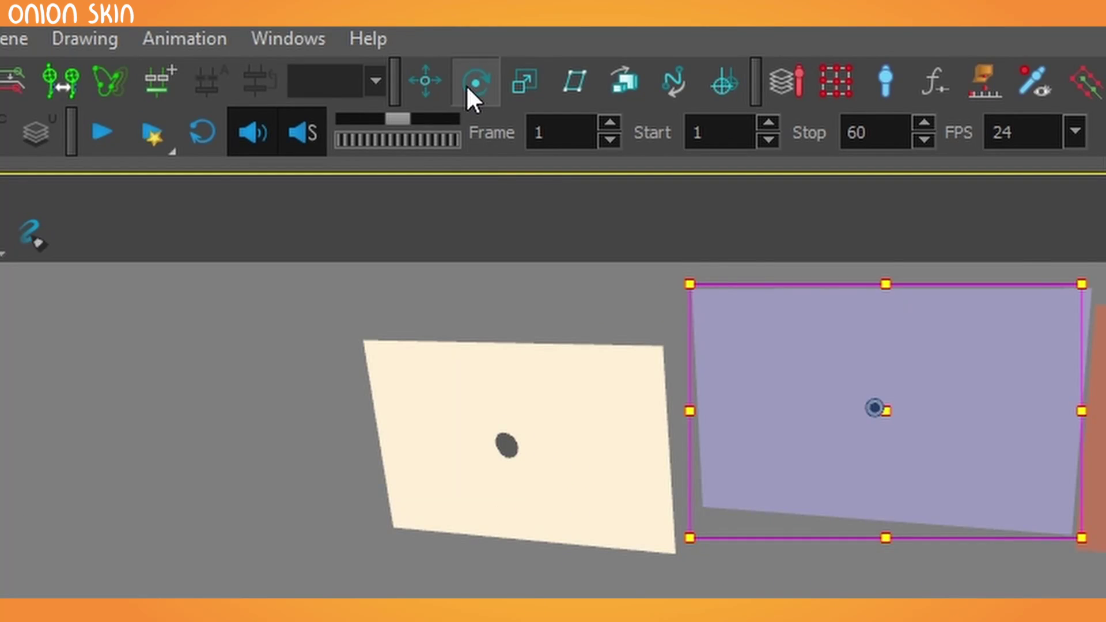
click(304, 37)
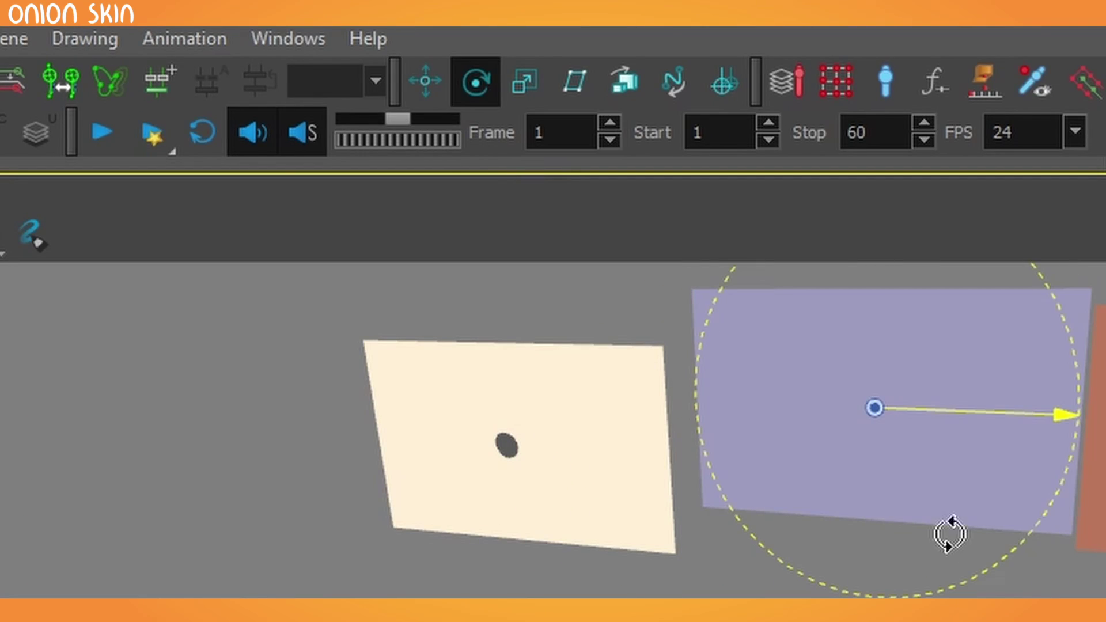
drag(997, 506, 927, 556)
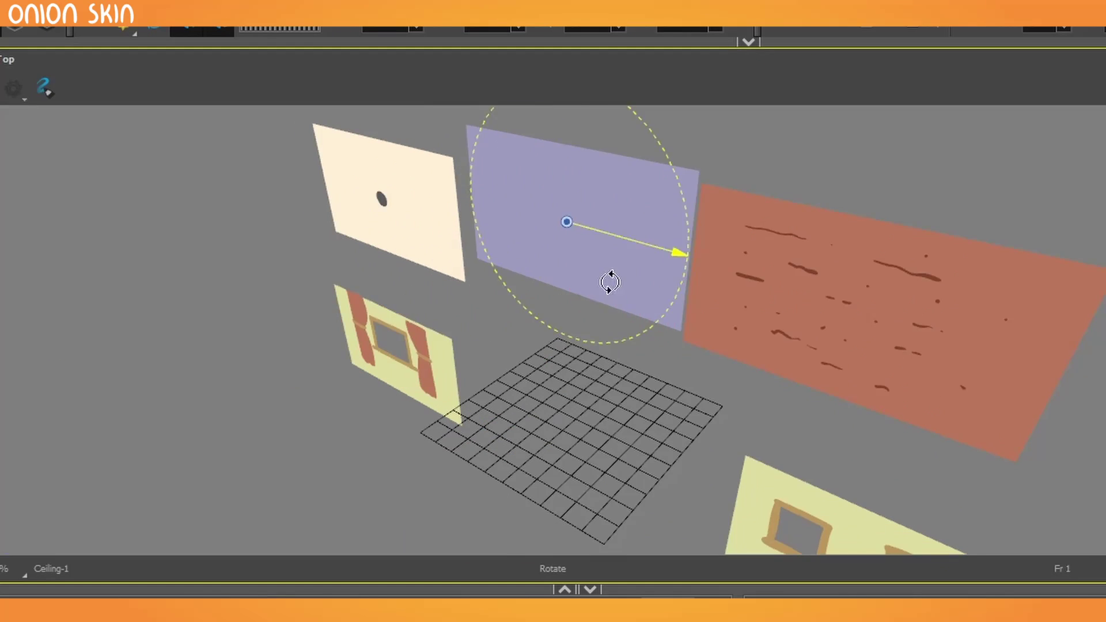
drag(469, 206, 494, 125)
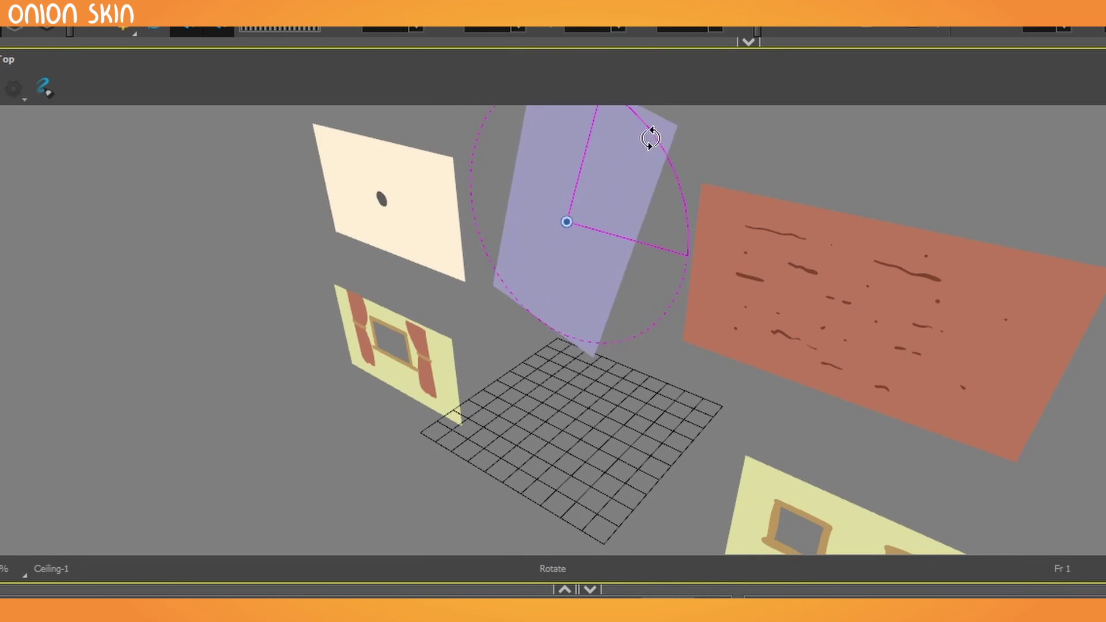
drag(650, 138, 540, 230)
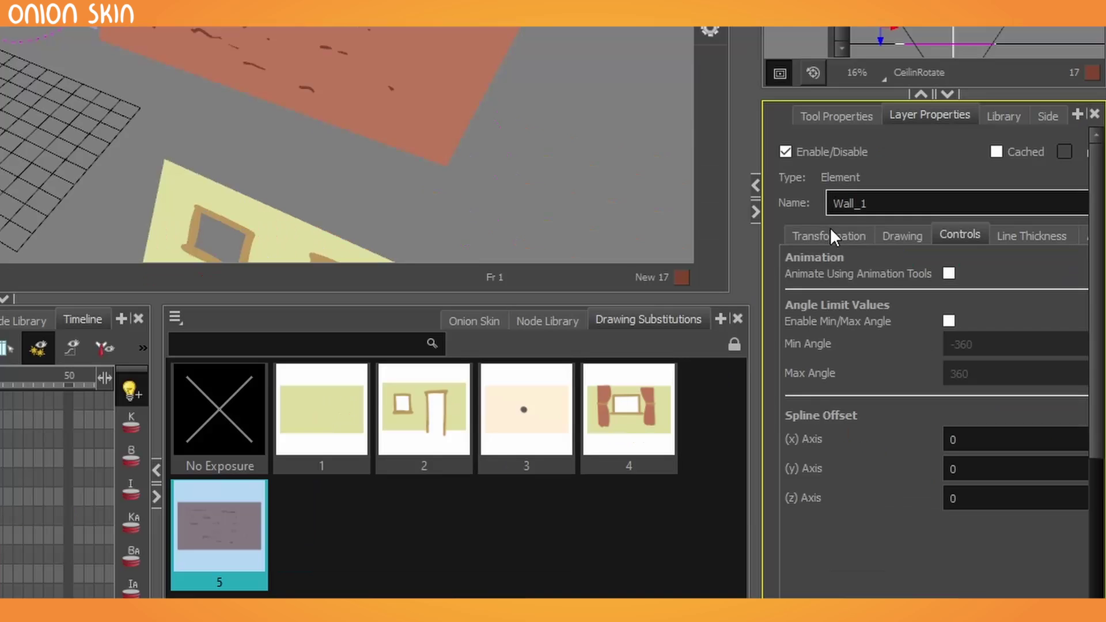
Enable 3D in the transformation properties of the Wall_1-P peg and enlarge the layer properties area.
click(928, 403)
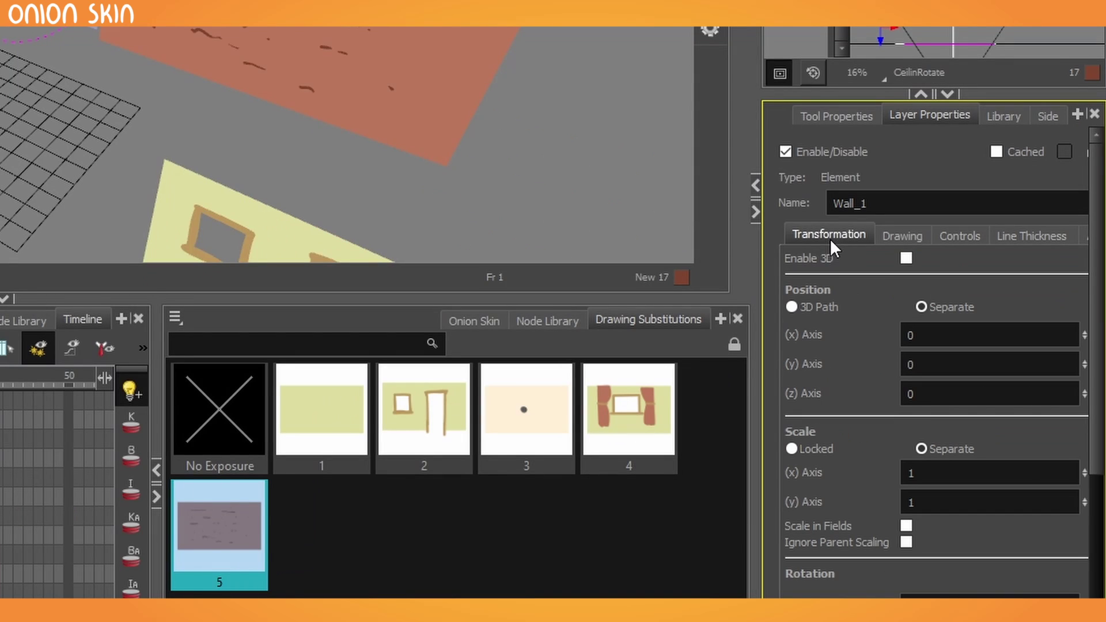
drag(759, 228, 651, 237)
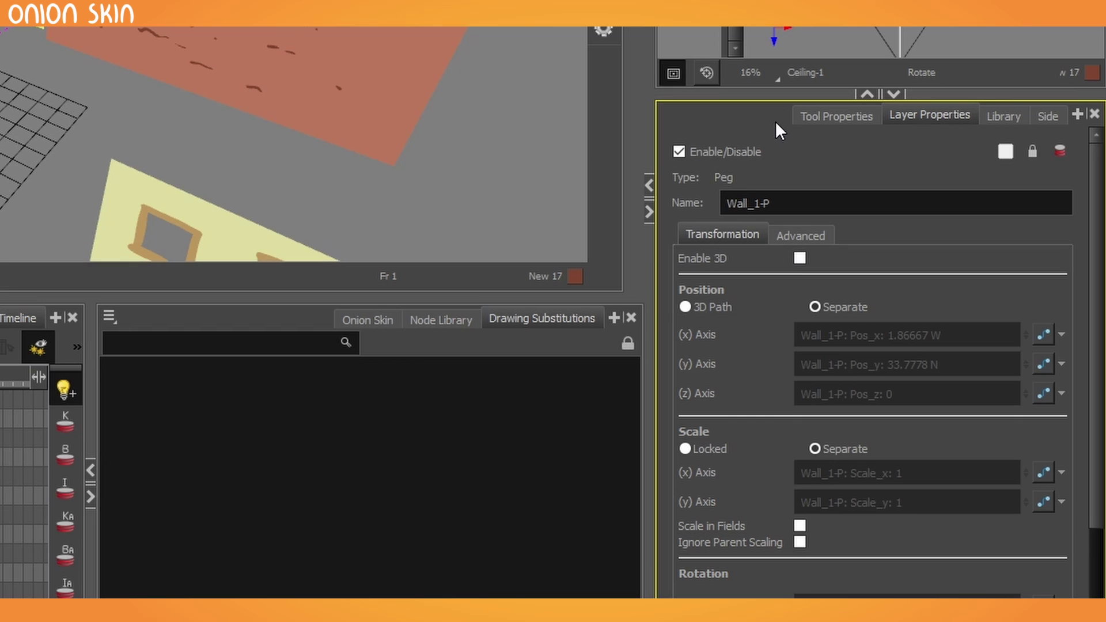
drag(774, 95, 774, 34)
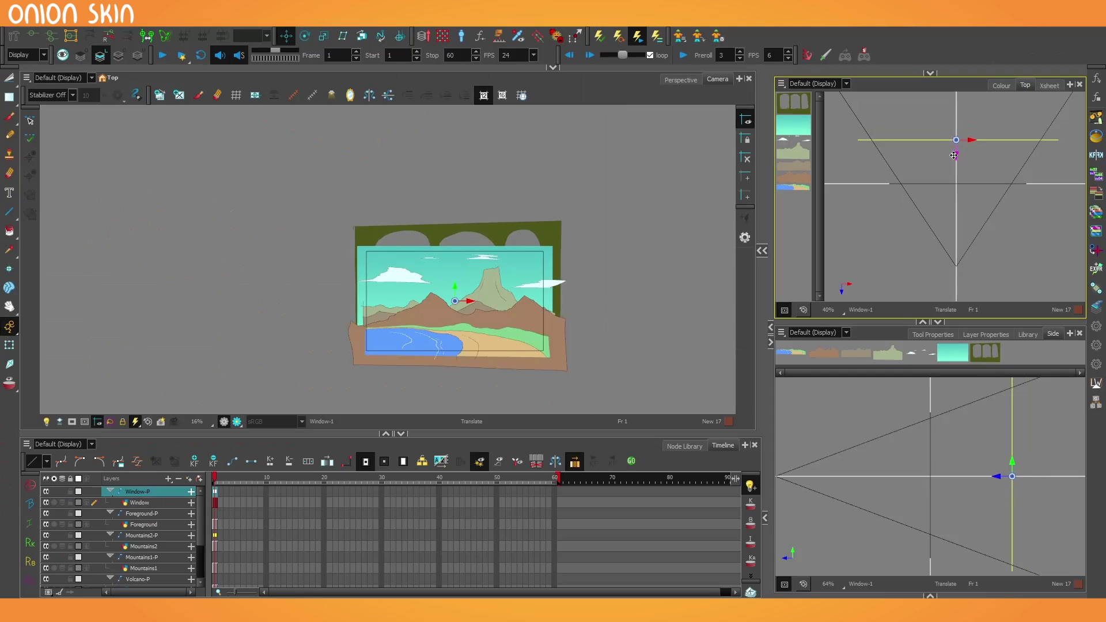
mouse_move(958, 156)
mouse_down()
mouse_move(958, 252)
mouse_move(944, 141)
mouse_move(948, 184)
mouse_up()
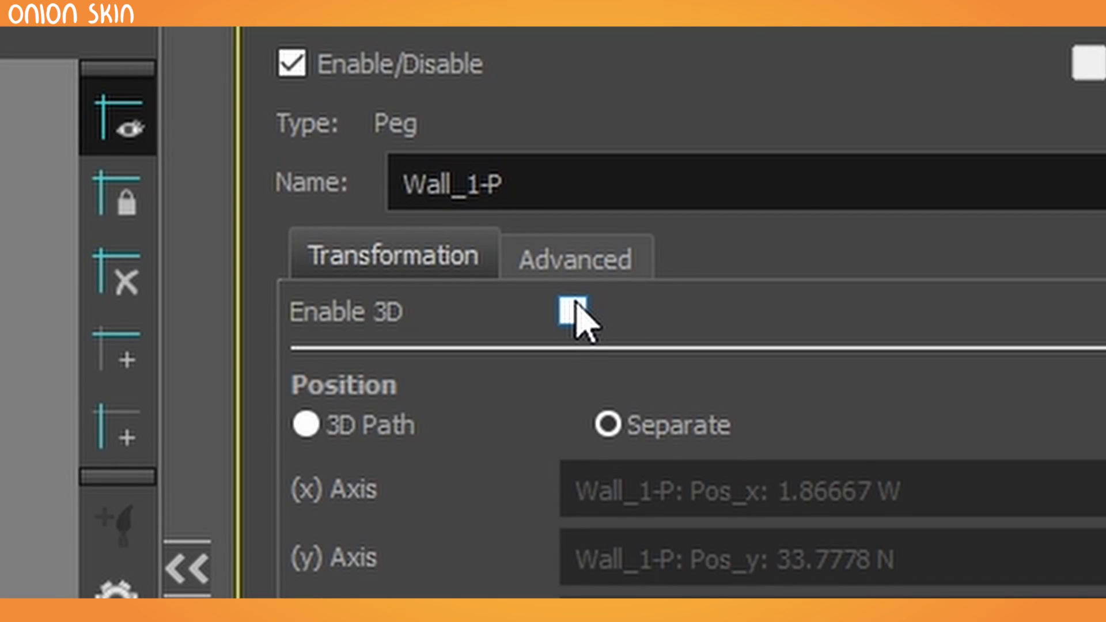
click(574, 310)
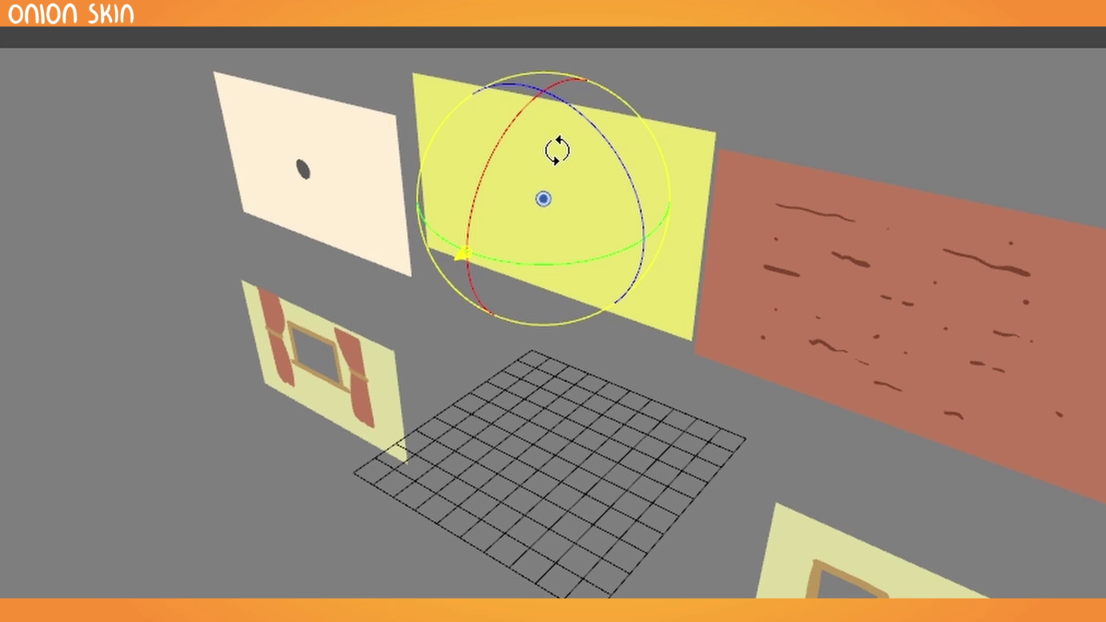
Try rotating the 3D-enabled Wall_1-P peg by its rotation sphere in the Perspective view.
drag(559, 150, 536, 250)
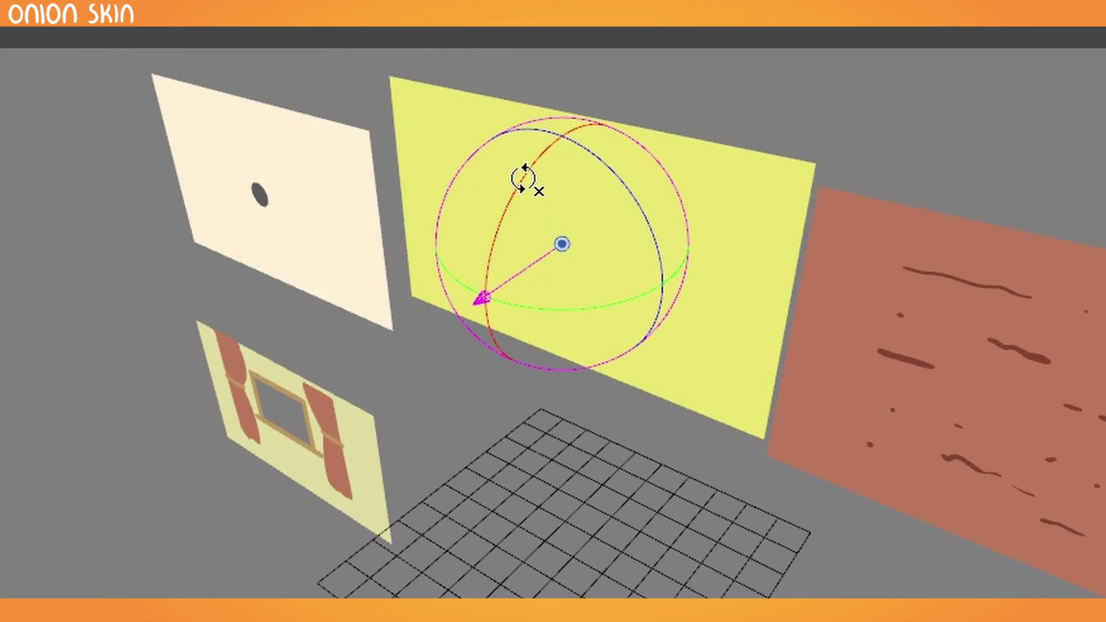
drag(523, 173, 607, 365)
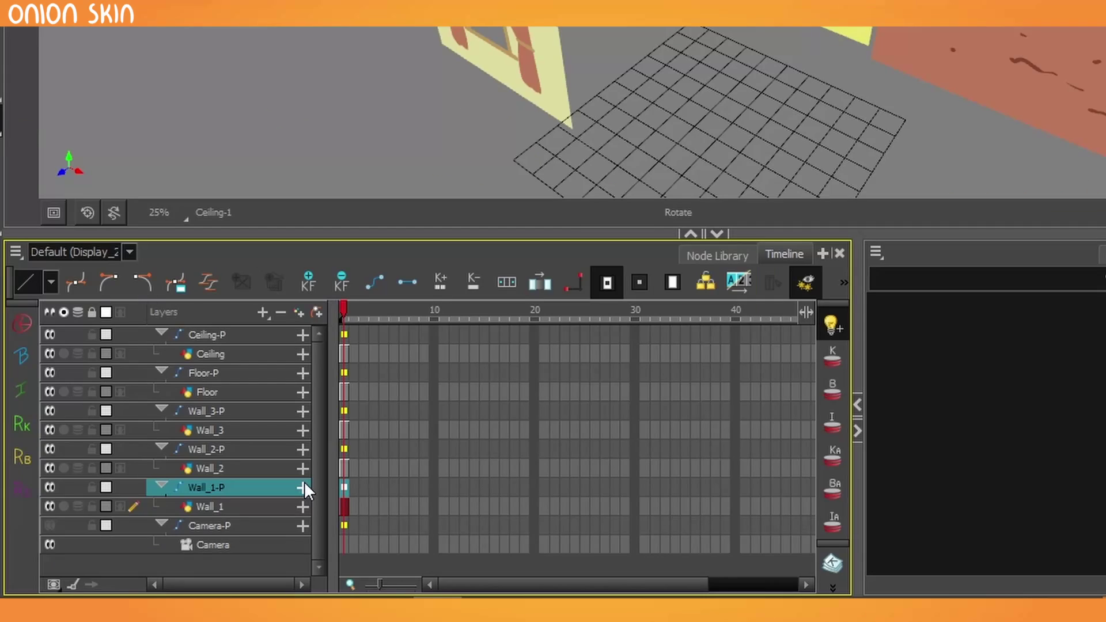
Expand the Wall_1-P peg's functions in the timeline and show their parameter values, including the quaternion rotation.
click(191, 536)
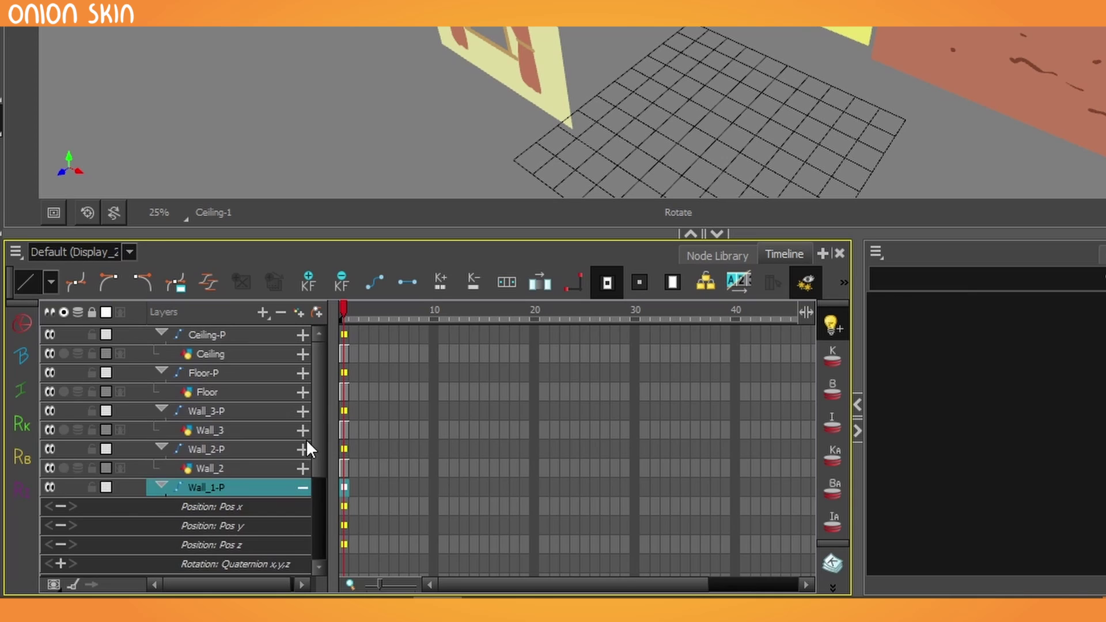
scroll(301, 449, down, 3)
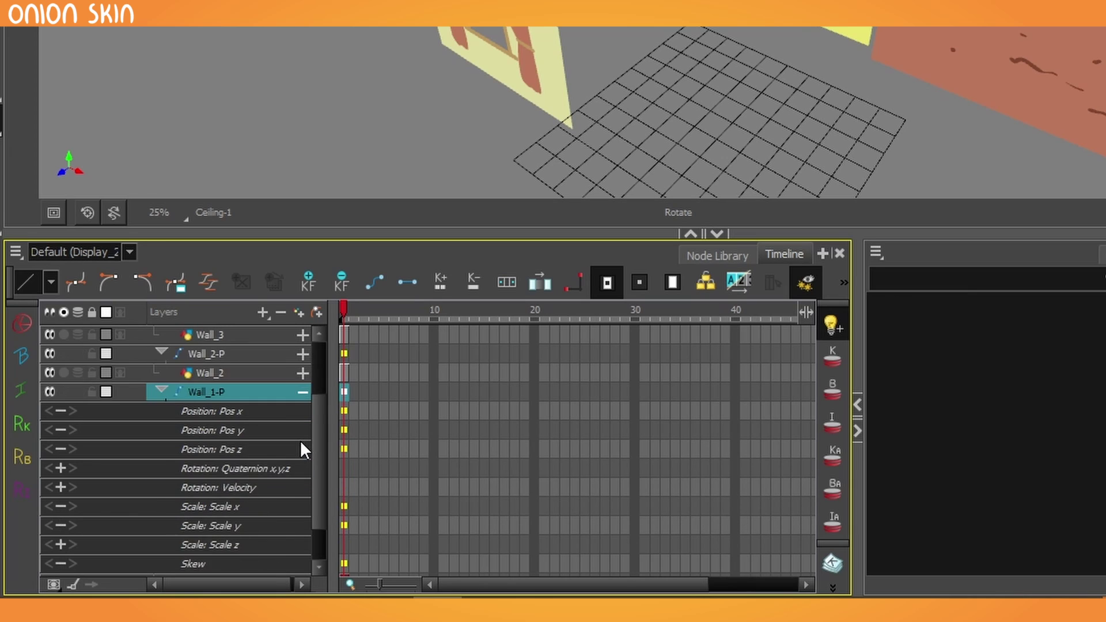
click(75, 583)
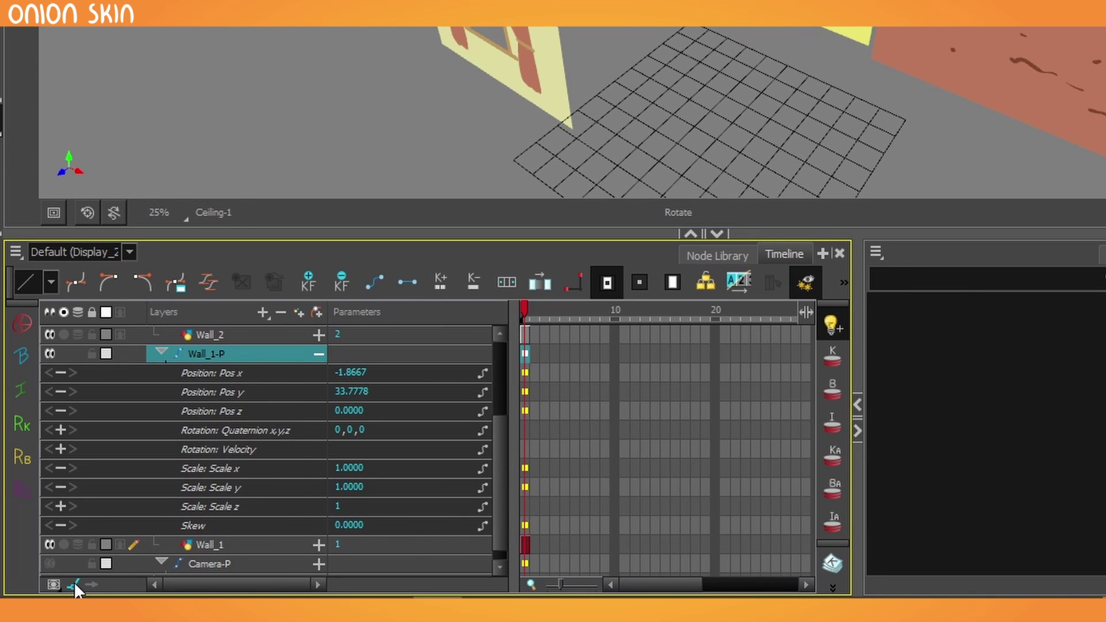
click(349, 436)
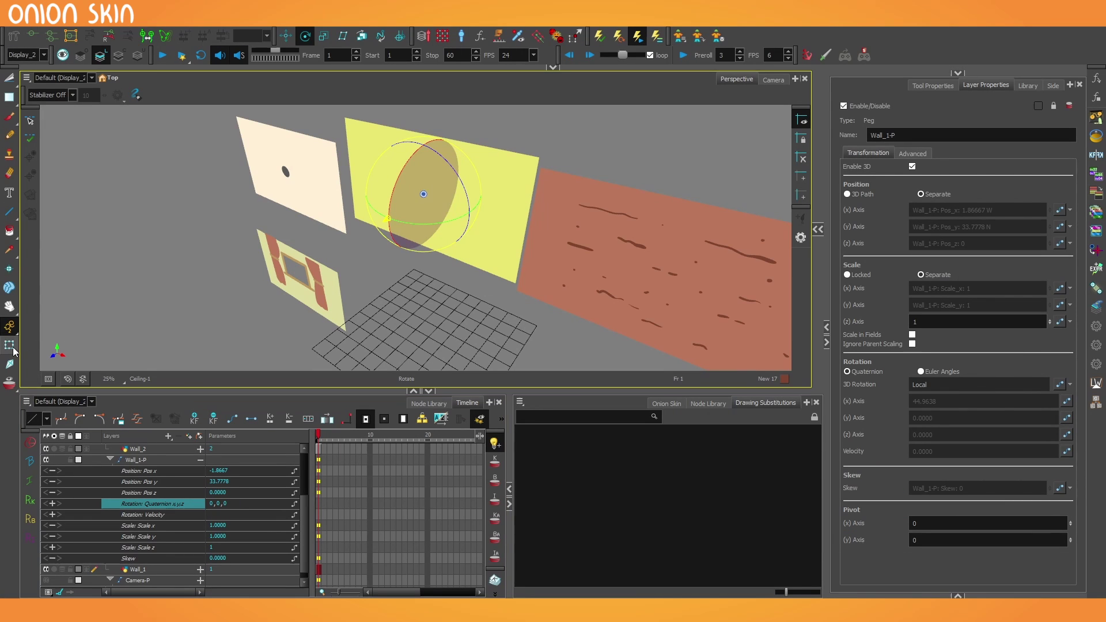
Enable 3D on the Floor-P peg and set its x rotation to 90 degrees.
click(9, 344)
click(612, 269)
scroll(392, 235, down, 1)
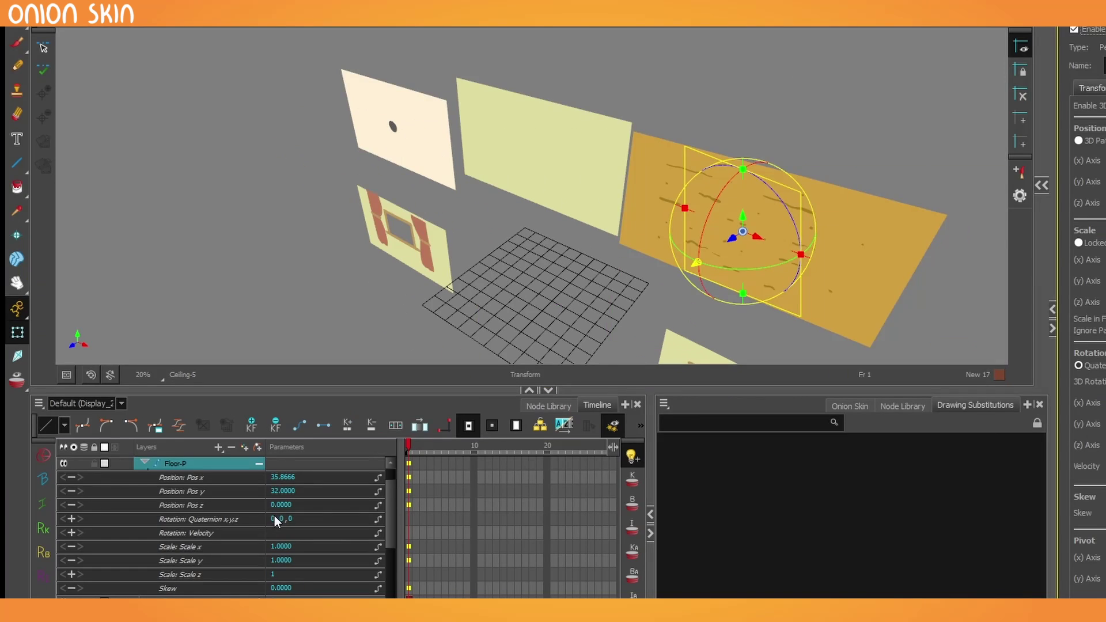
click(276, 519)
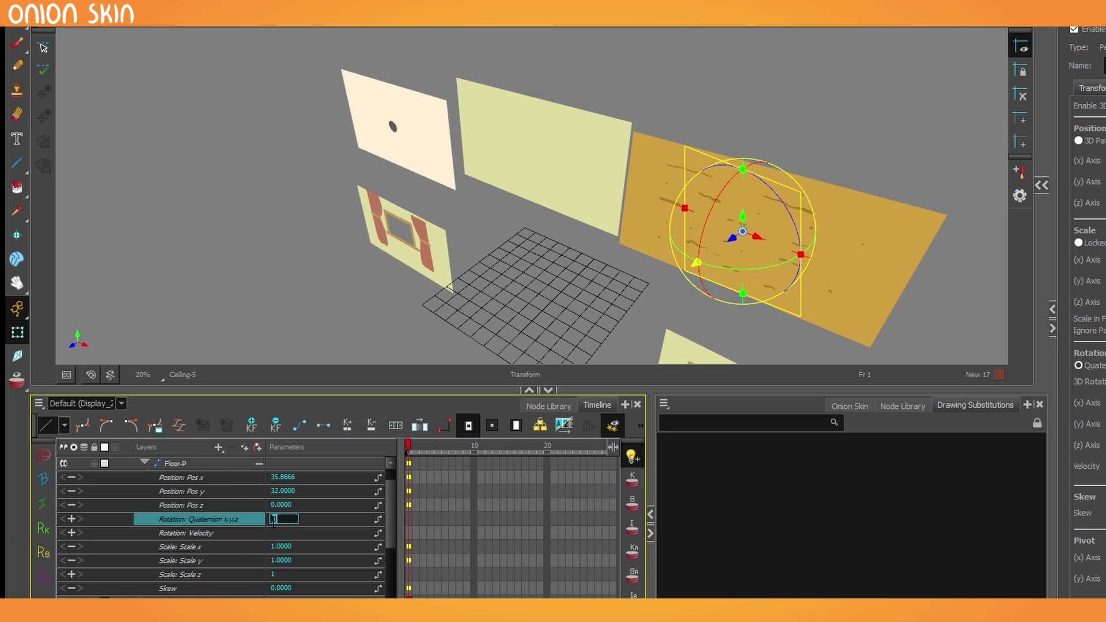
text(90)
key(Return)
drag(772, 287, 731, 291)
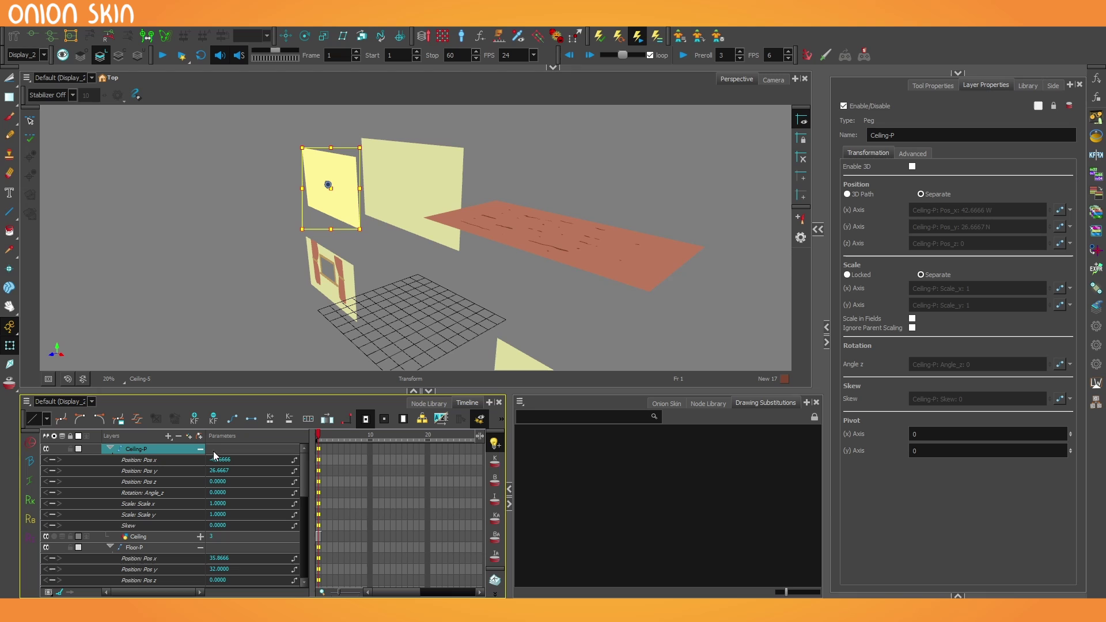
Enable 3D on the Ceiling-P peg and set its x rotation to 90 degrees.
click(912, 167)
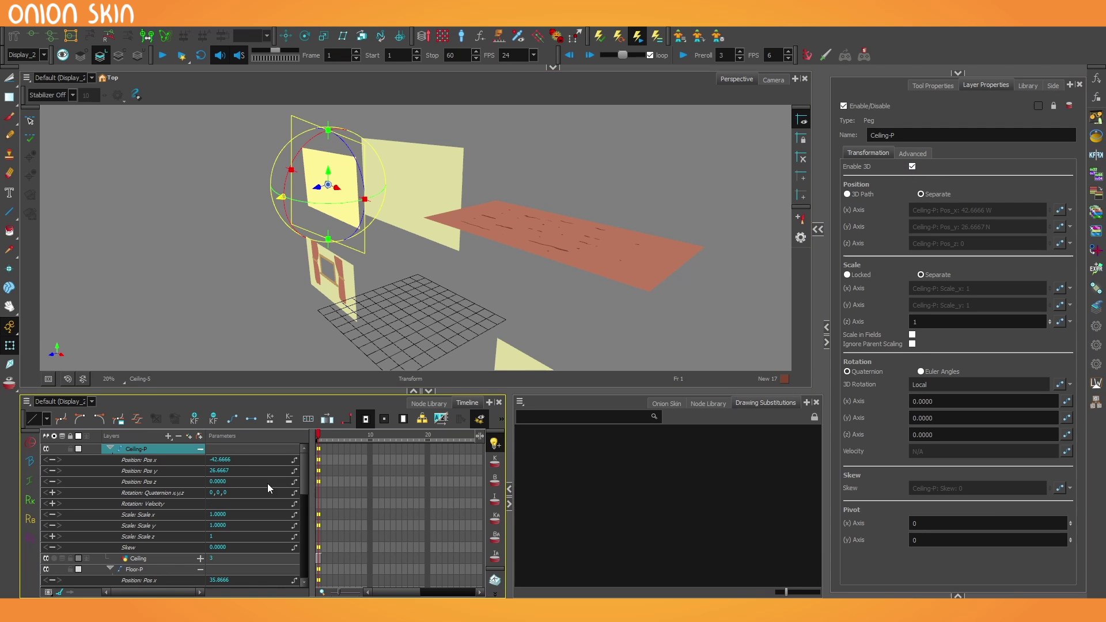
double_click(212, 494)
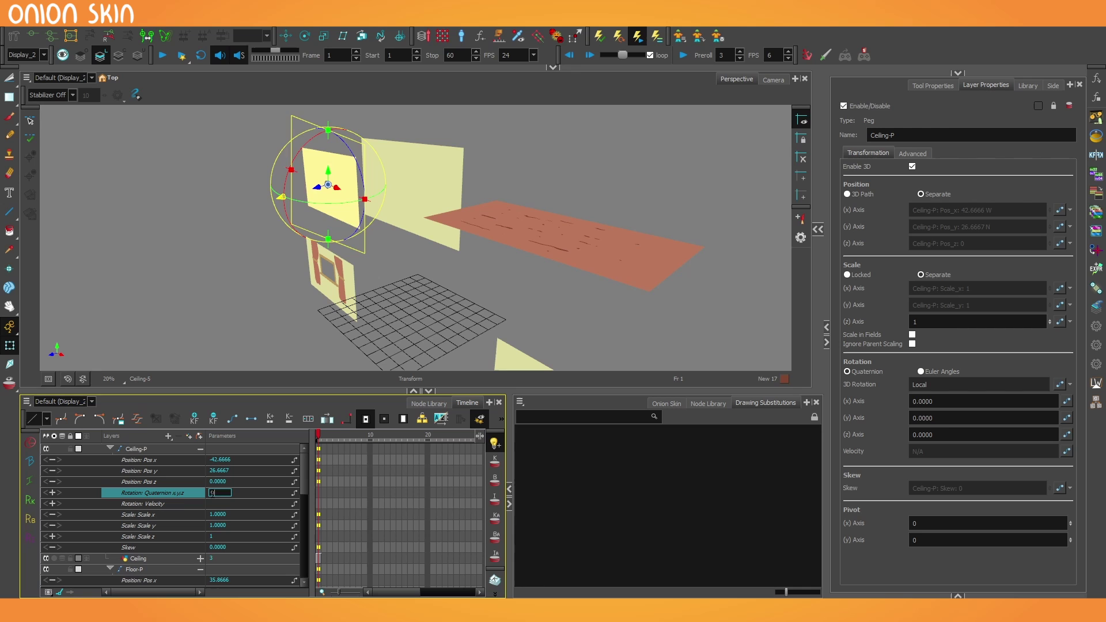
text(90)
key(Return)
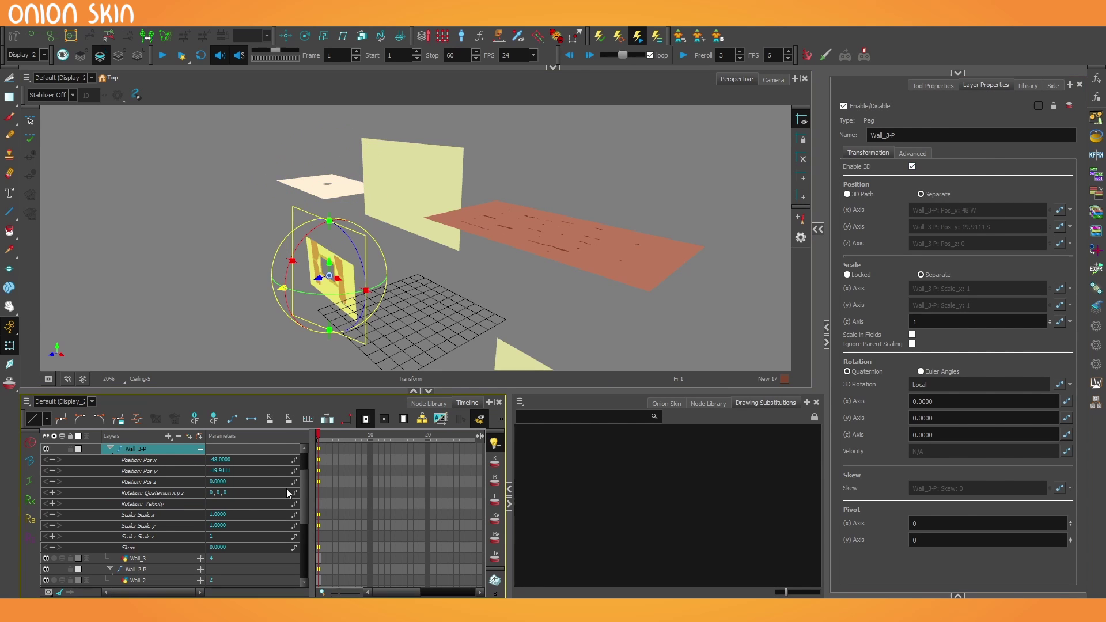
Set the y rotation of the Wall_3-P peg to 90 degrees.
double_click(224, 496)
text(90)
key(Return)
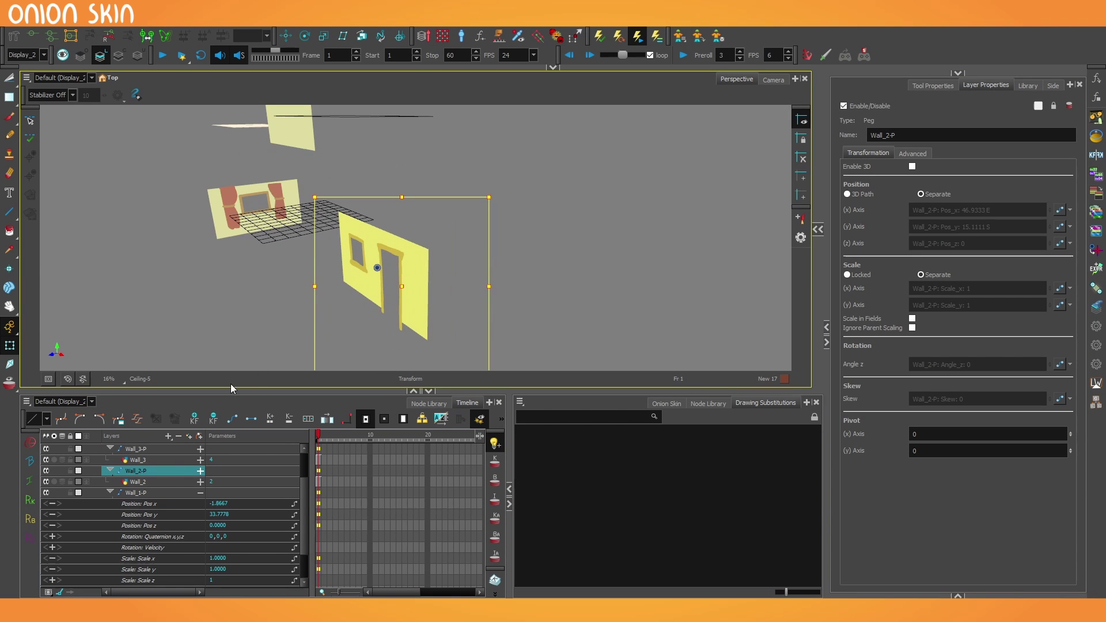
Set the y rotation of the Wall_1-P peg to 90 degrees.
click(163, 491)
double_click(218, 537)
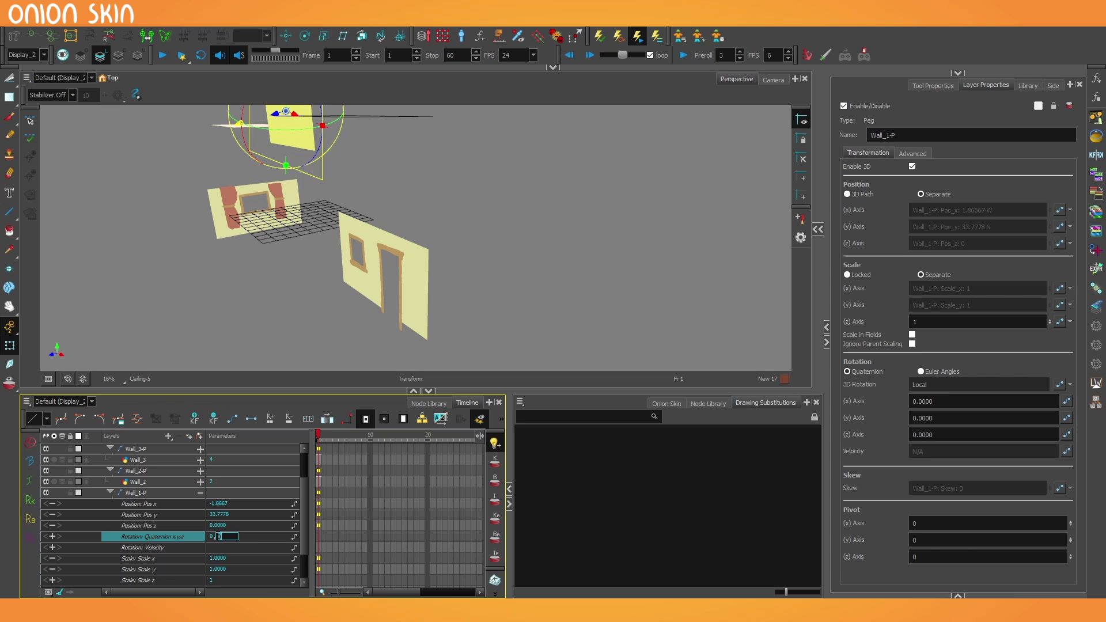
text(90)
key(Return)
Enable 3D on the Wall_2-P peg and translate it to the centre of the camera frame in the Camera view.
click(157, 471)
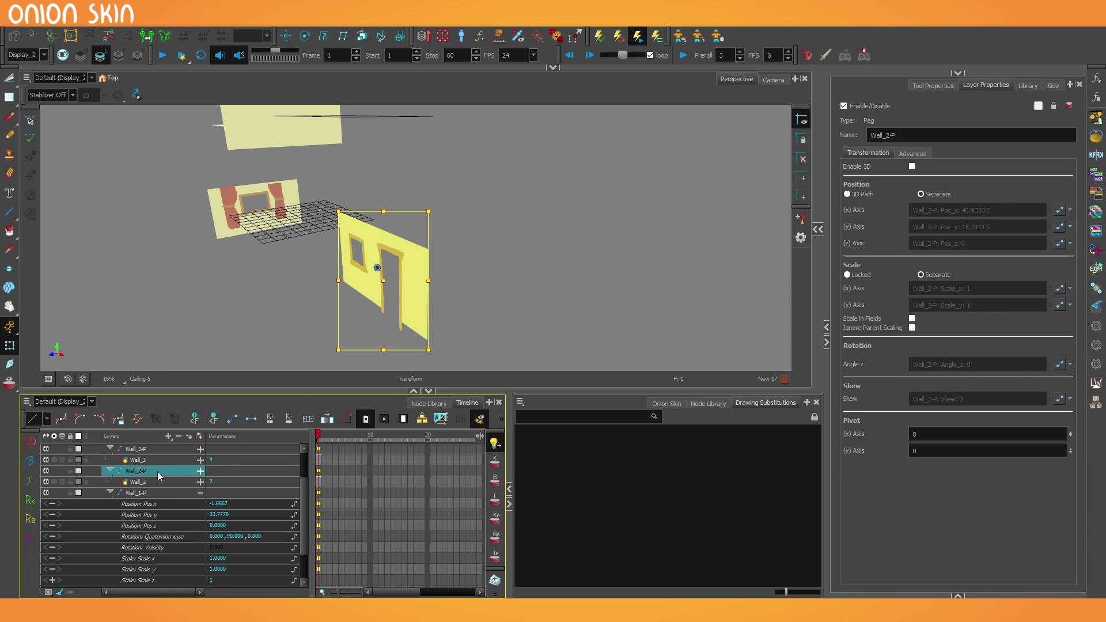
click(913, 167)
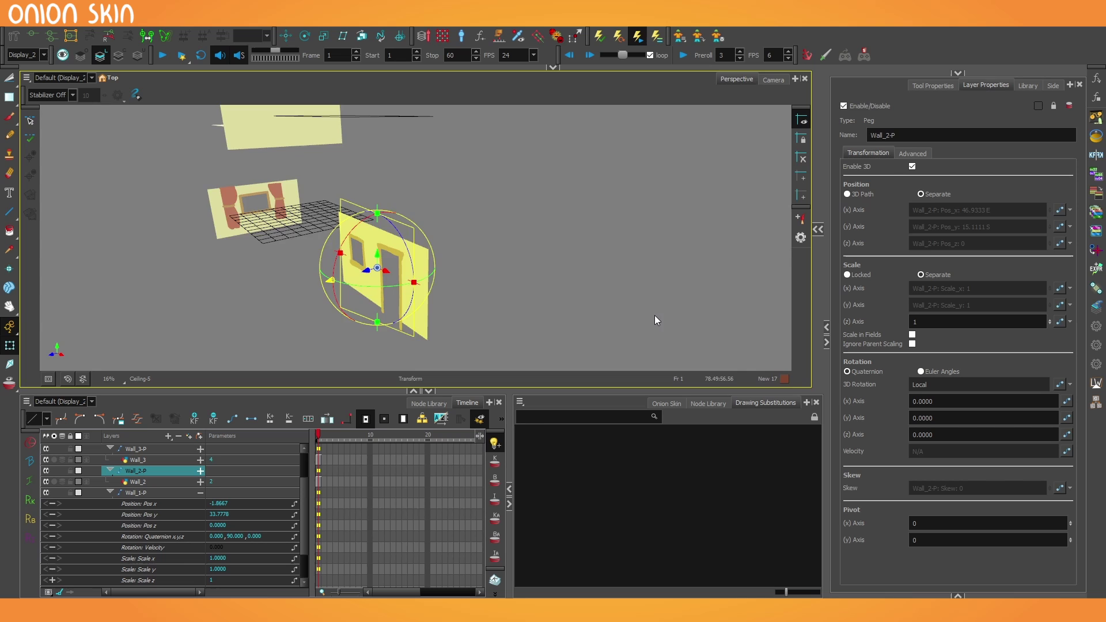
click(773, 80)
scroll(382, 200, down, 4)
scroll(441, 208, up, 2)
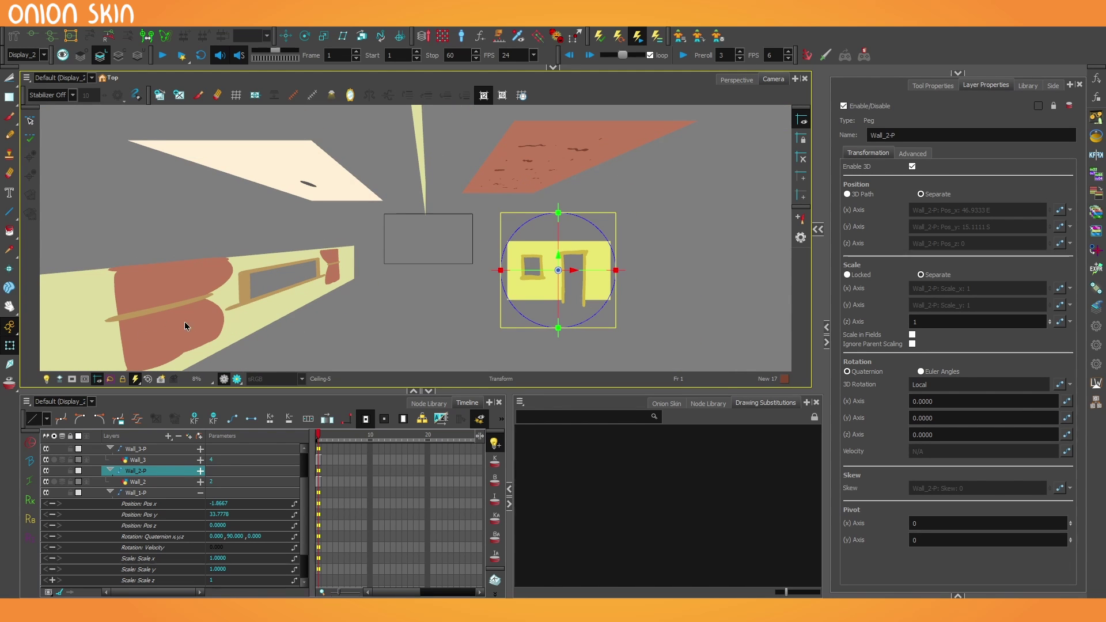
scroll(443, 217, up, 1)
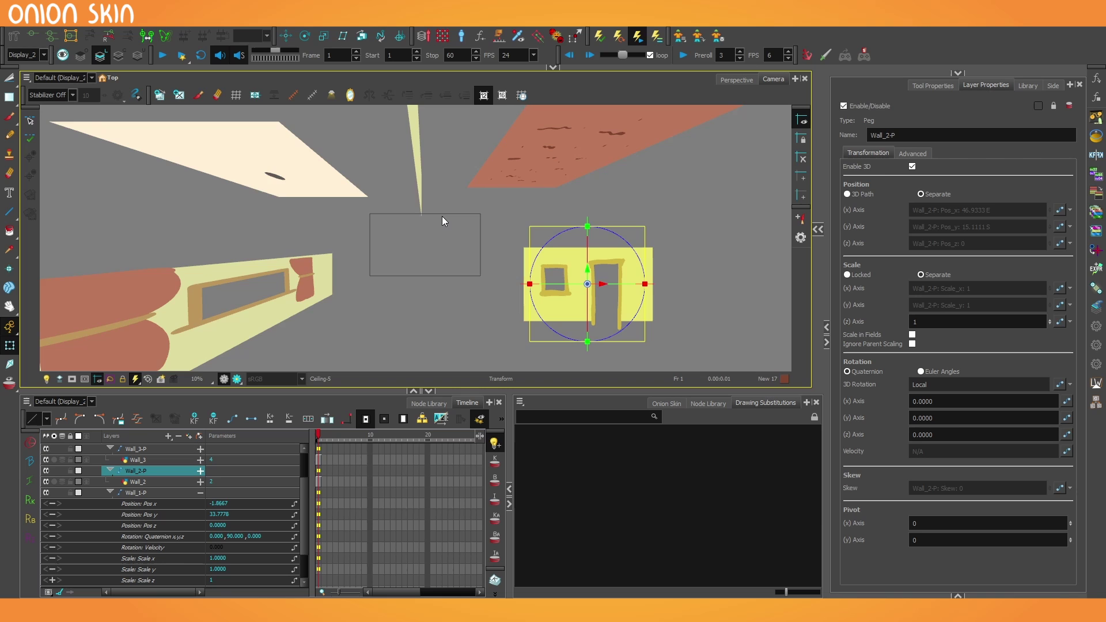
scroll(443, 216, up, 1)
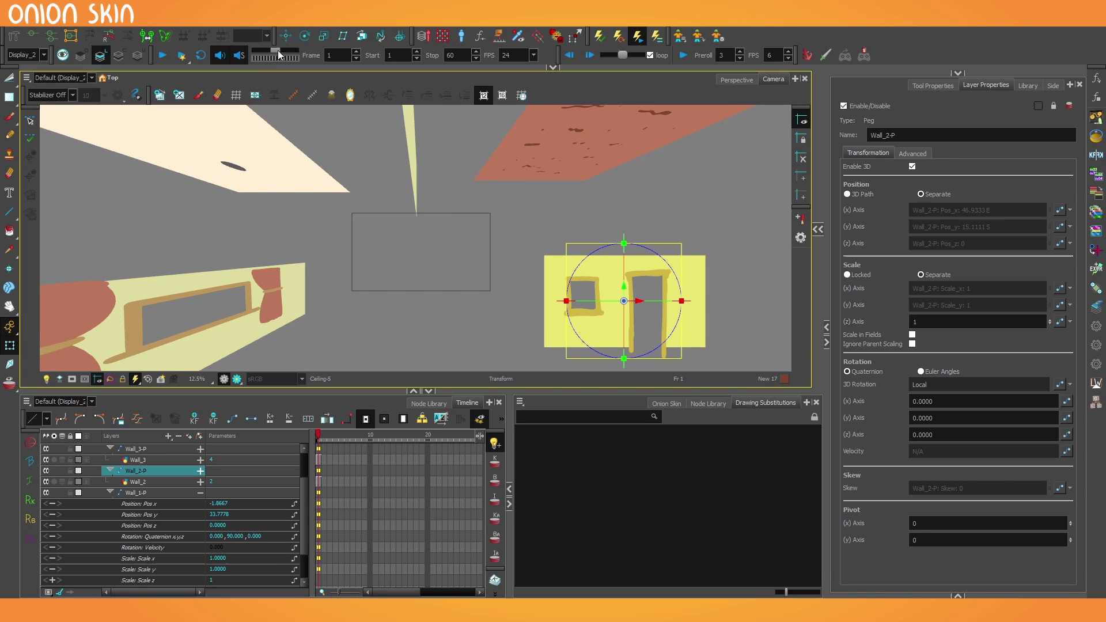
click(286, 36)
drag(540, 328, 338, 277)
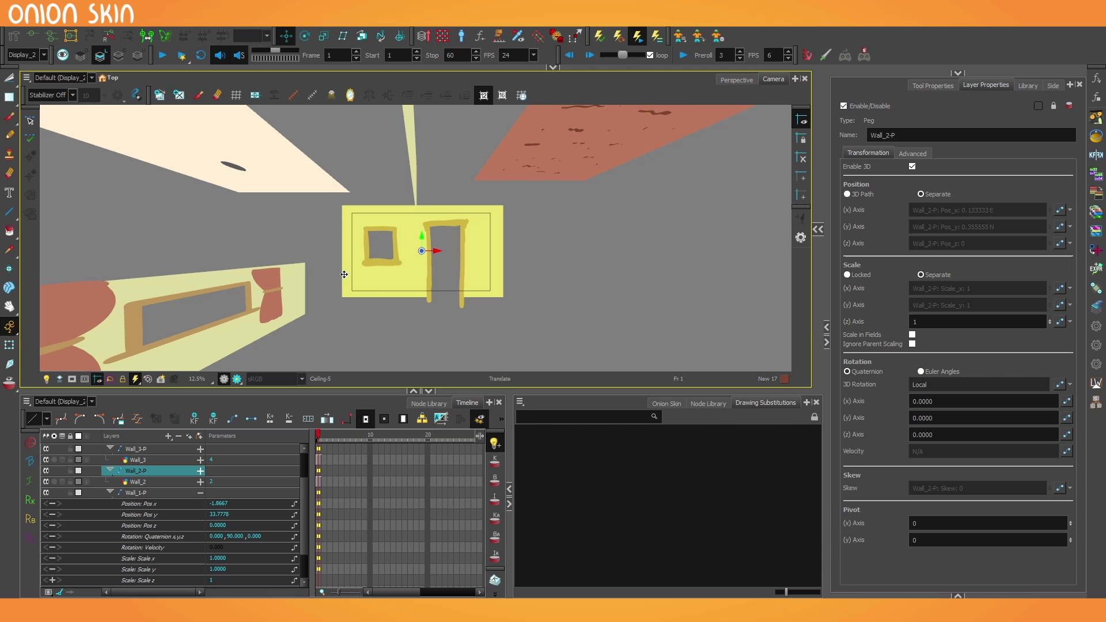
Translate the Ceiling-P peg in the Camera view so the ceiling sits centred above the Wall_2 back wall.
scroll(222, 490, up, 2)
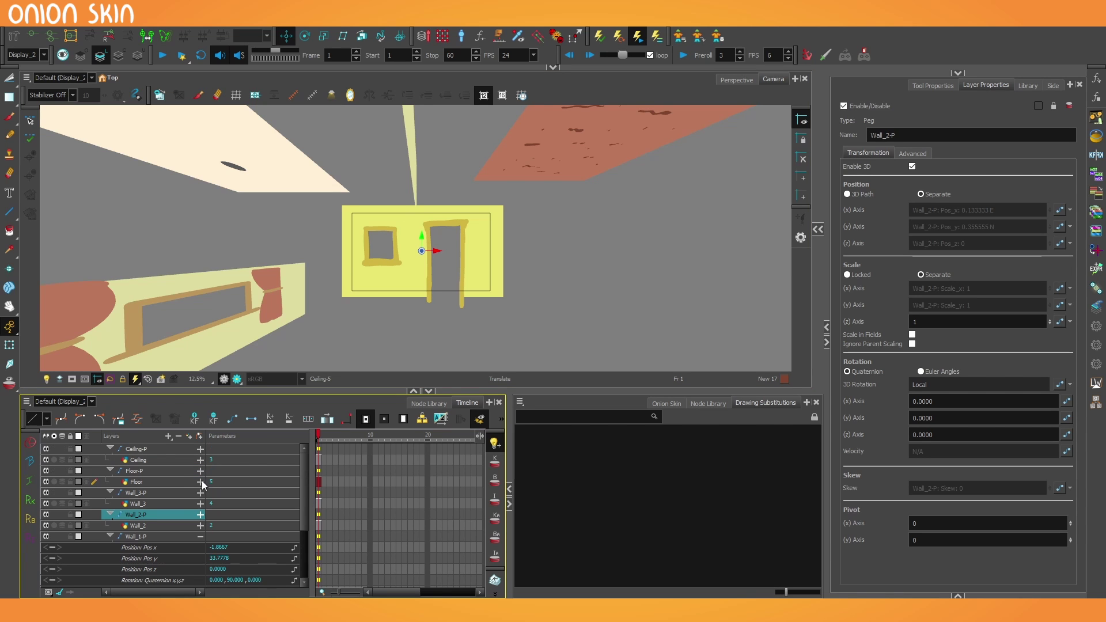
click(157, 448)
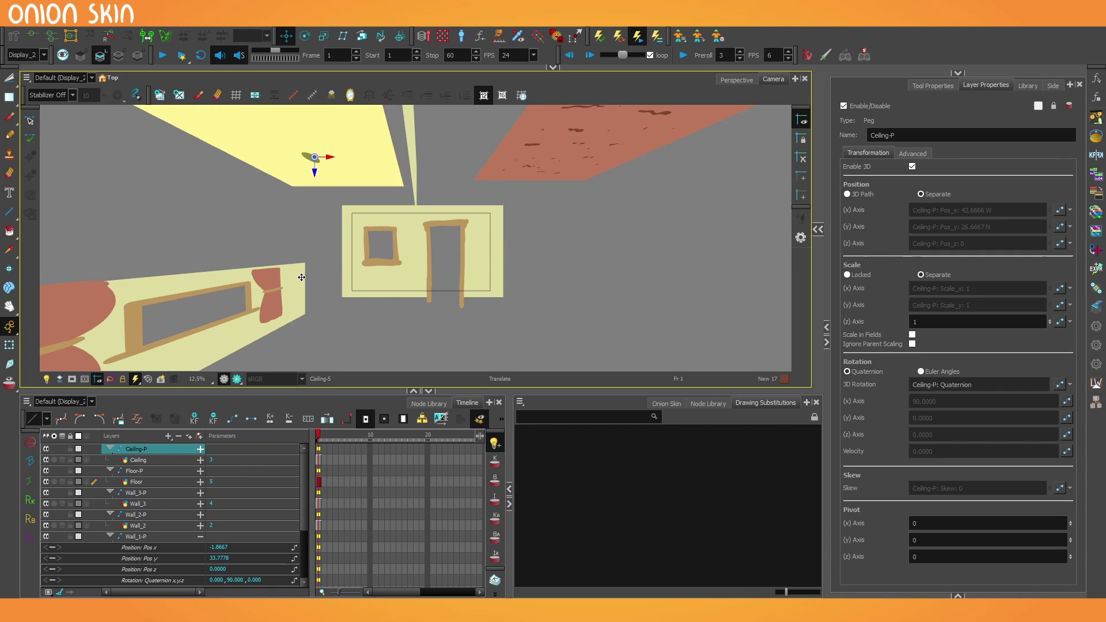
drag(301, 277, 395, 303)
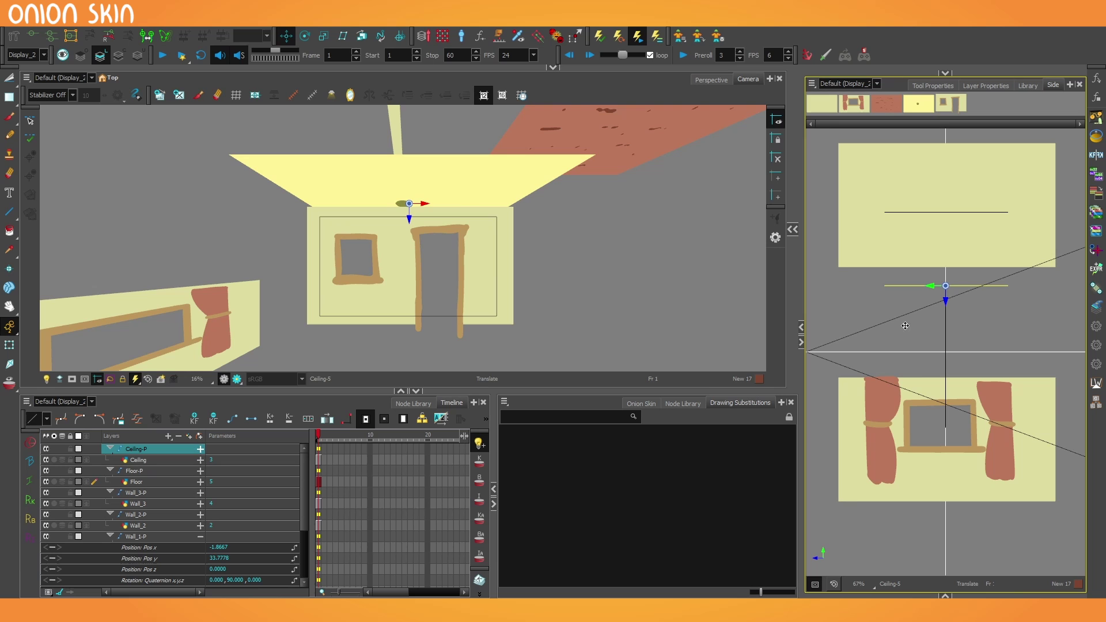
Translate the Ceiling-P peg in the Side view until the ceiling's back edge meets the top edge of Wall_2.
drag(916, 328, 873, 362)
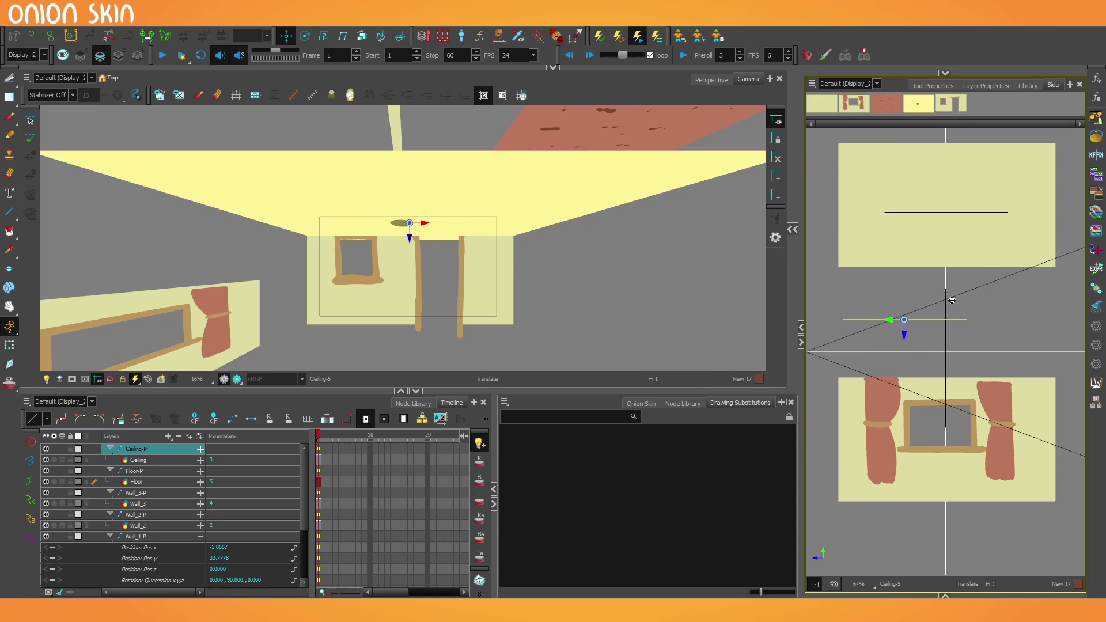
scroll(941, 334, up, 1)
scroll(955, 328, down, 1)
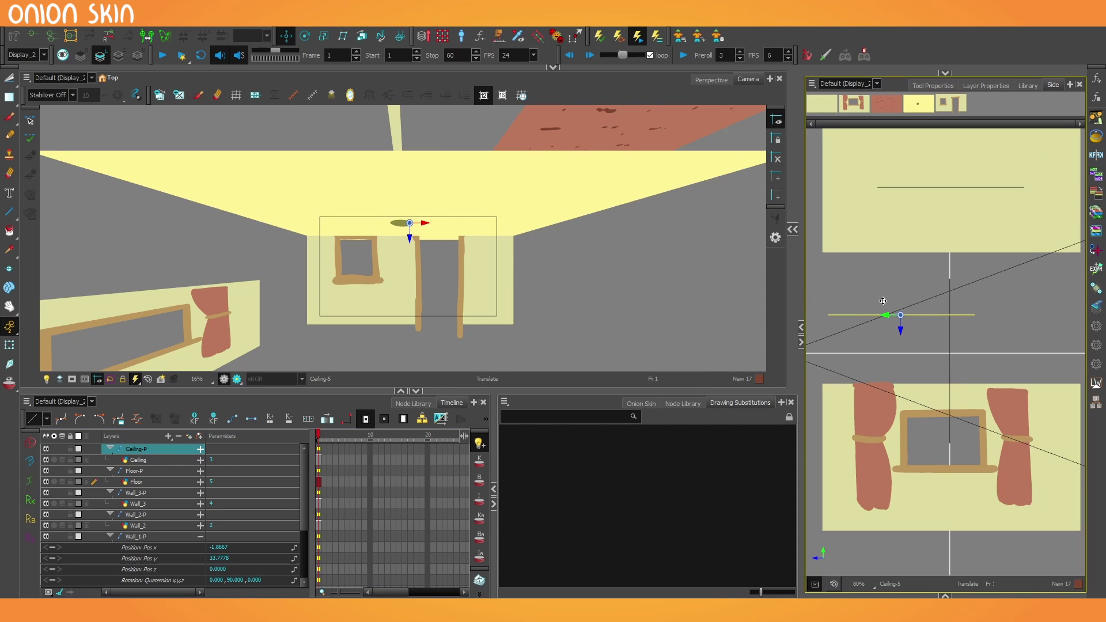
drag(945, 334, 997, 300)
scroll(939, 288, up, 5)
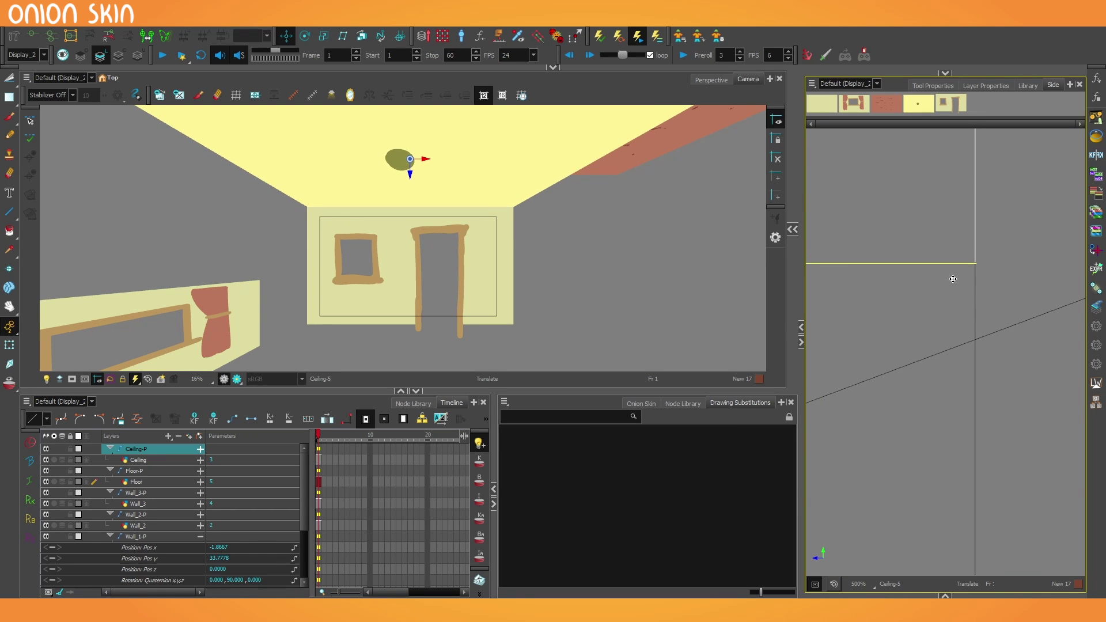
scroll(953, 279, down, 3)
scroll(945, 287, down, 5)
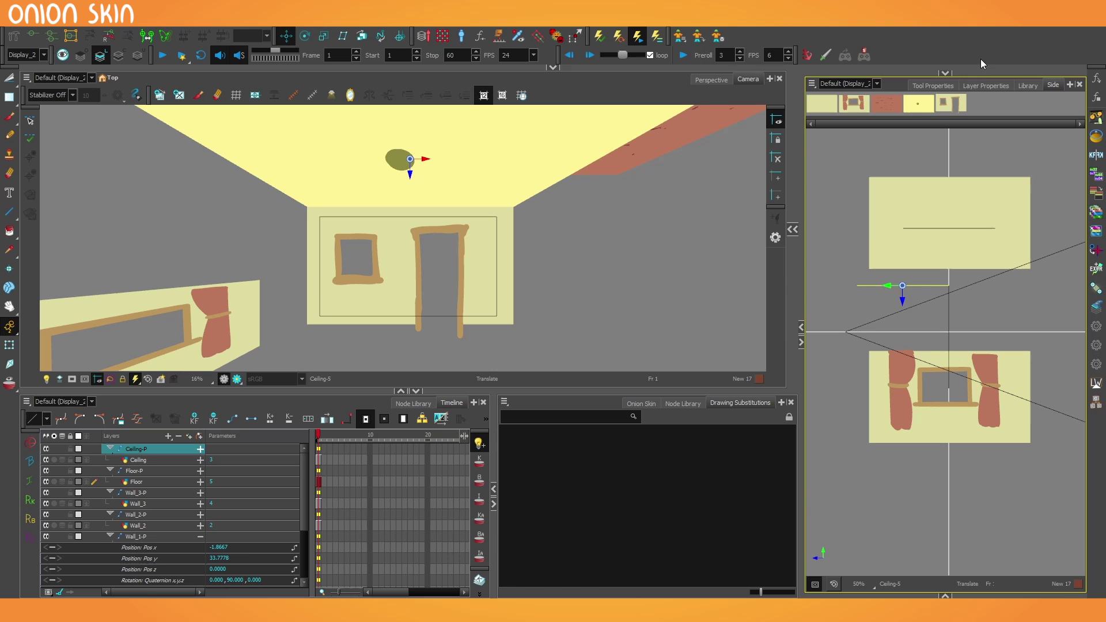
Show the Top view above the Side view and translate the Floor-P peg there until the floor lies directly over the ceiling.
drag(989, 183, 991, 287)
scroll(962, 173, up, 1)
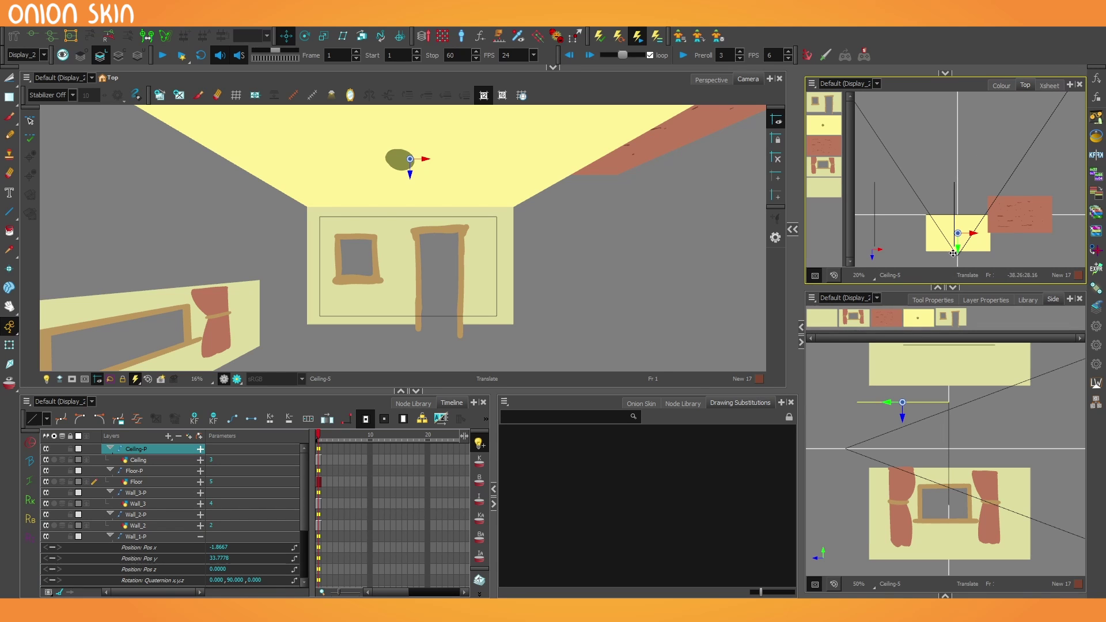
scroll(953, 253, up, 2)
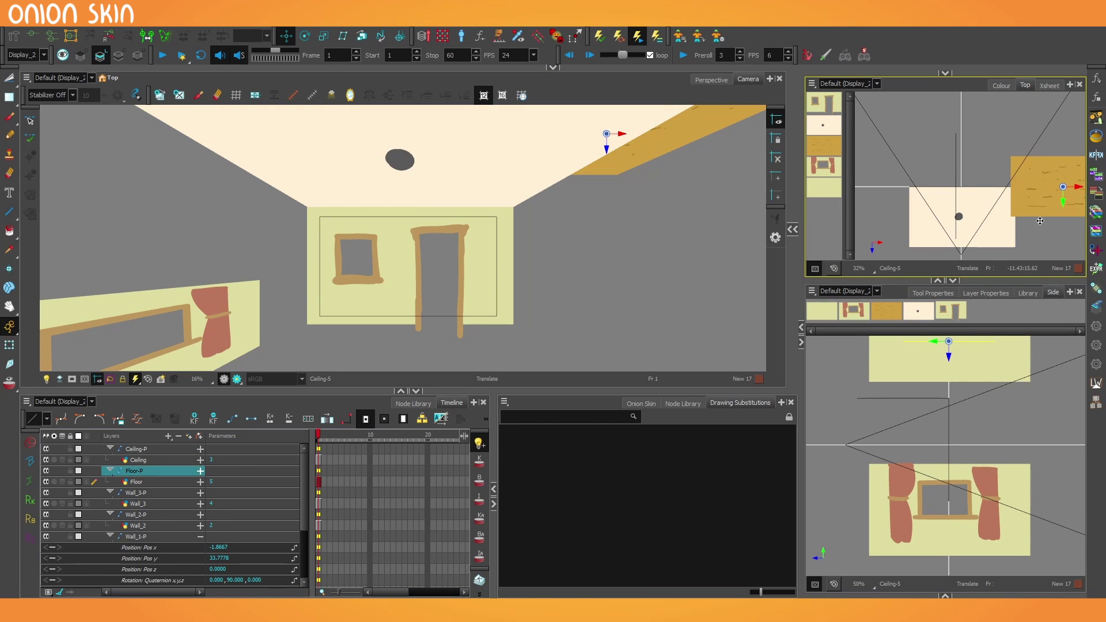
drag(1040, 221, 940, 250)
scroll(952, 239, up, 2)
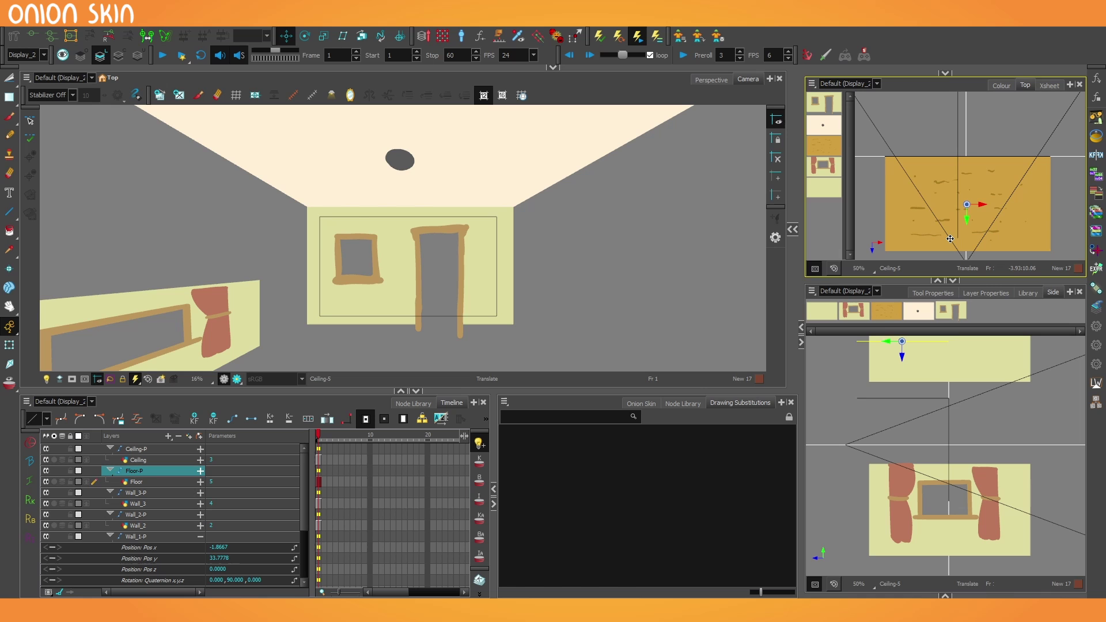
Lower the Floor-P peg to Wall_2's bottom edge and align the Wall_3-P peg with the room's height and the ceiling's left edge.
drag(896, 375, 864, 514)
drag(963, 514, 923, 521)
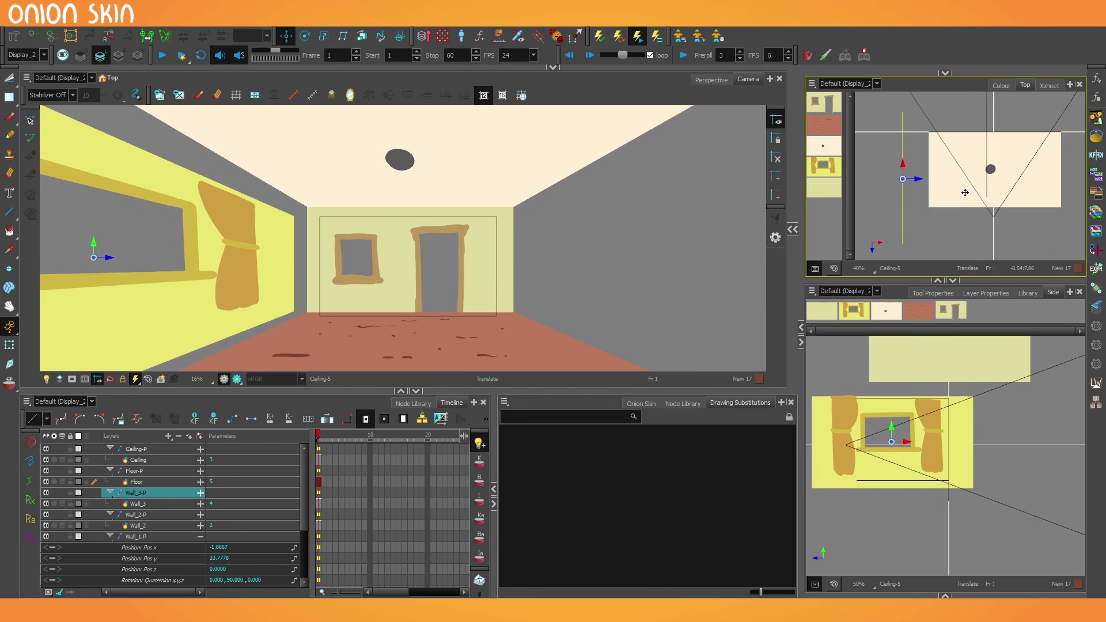
drag(963, 193, 986, 183)
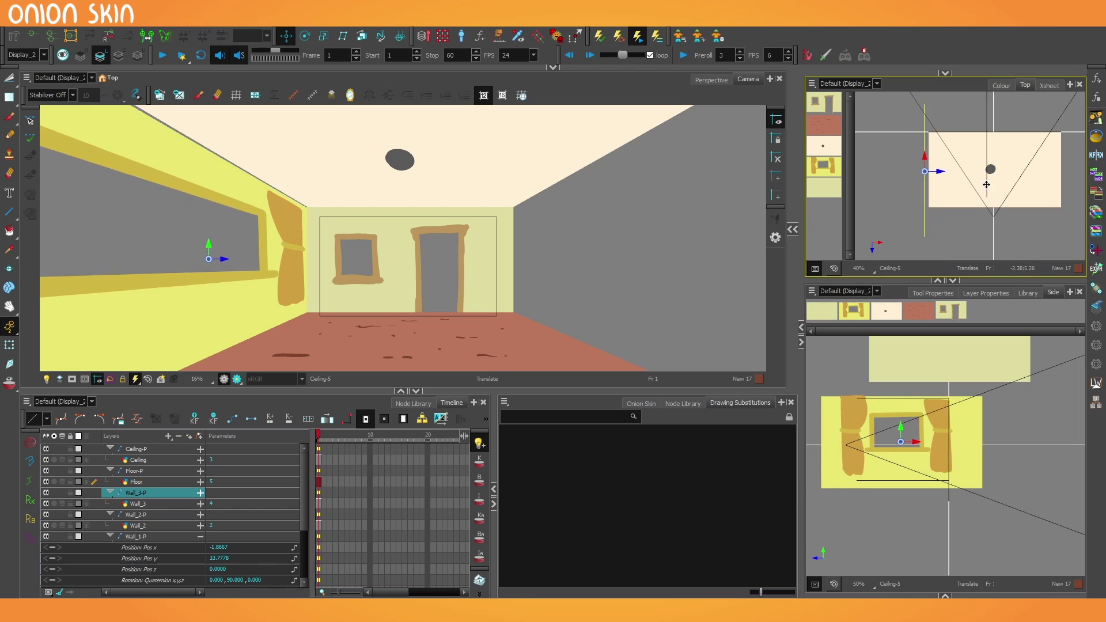
Translate the Wall_1-P peg down to the room's height and onto the ceiling's right edge to close the right side.
click(828, 192)
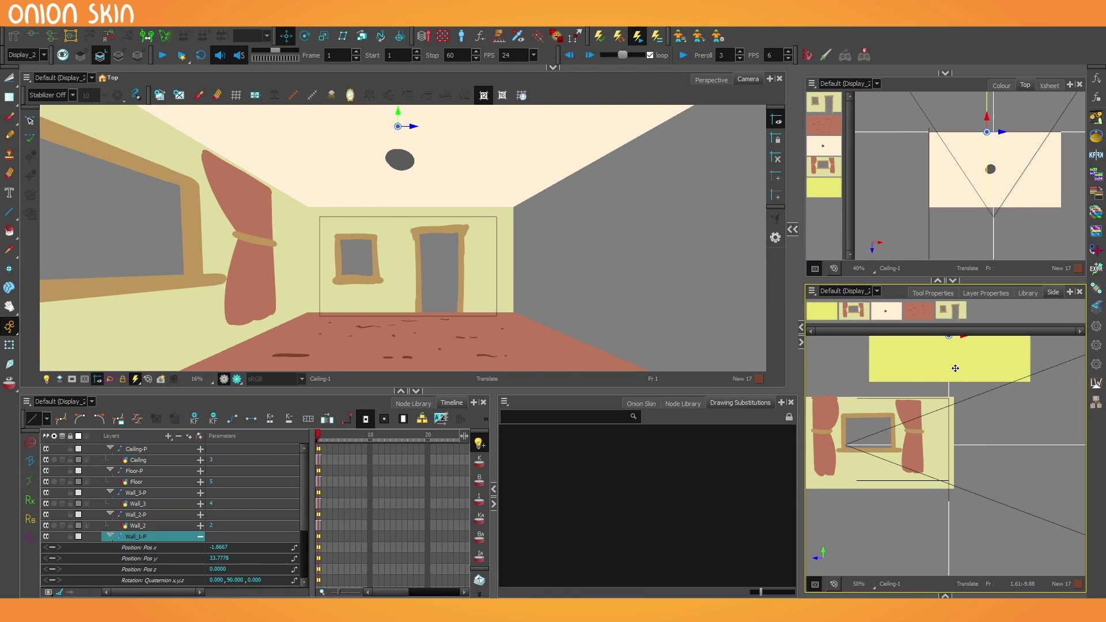
drag(956, 368, 880, 475)
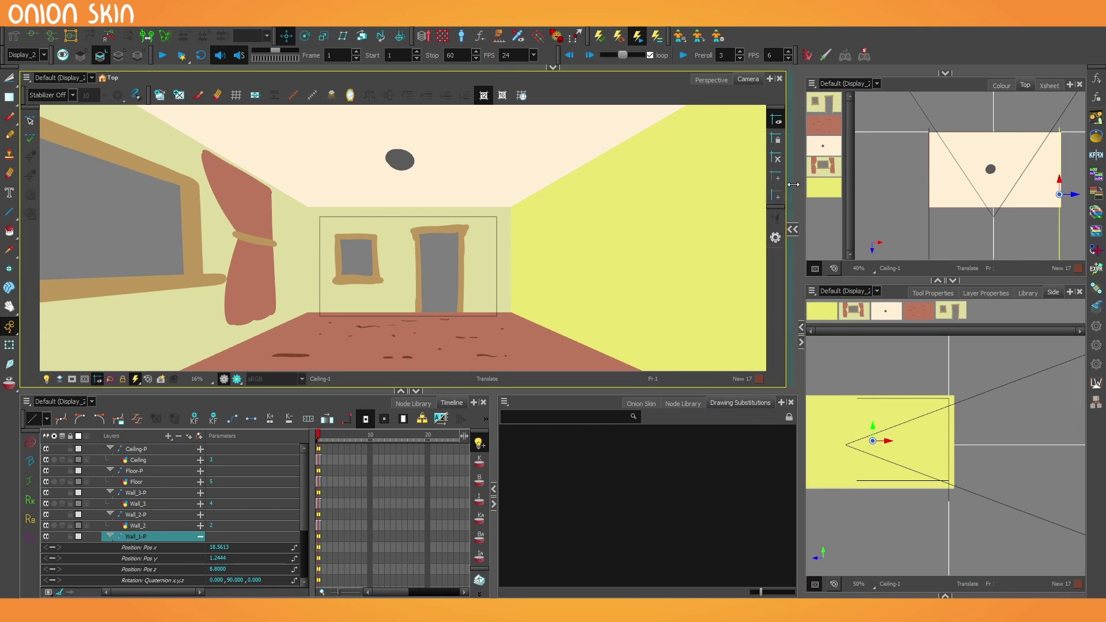
Show the node network again and enable 3D on the peg attached to the Camera node.
click(793, 229)
scroll(652, 238, up, 2)
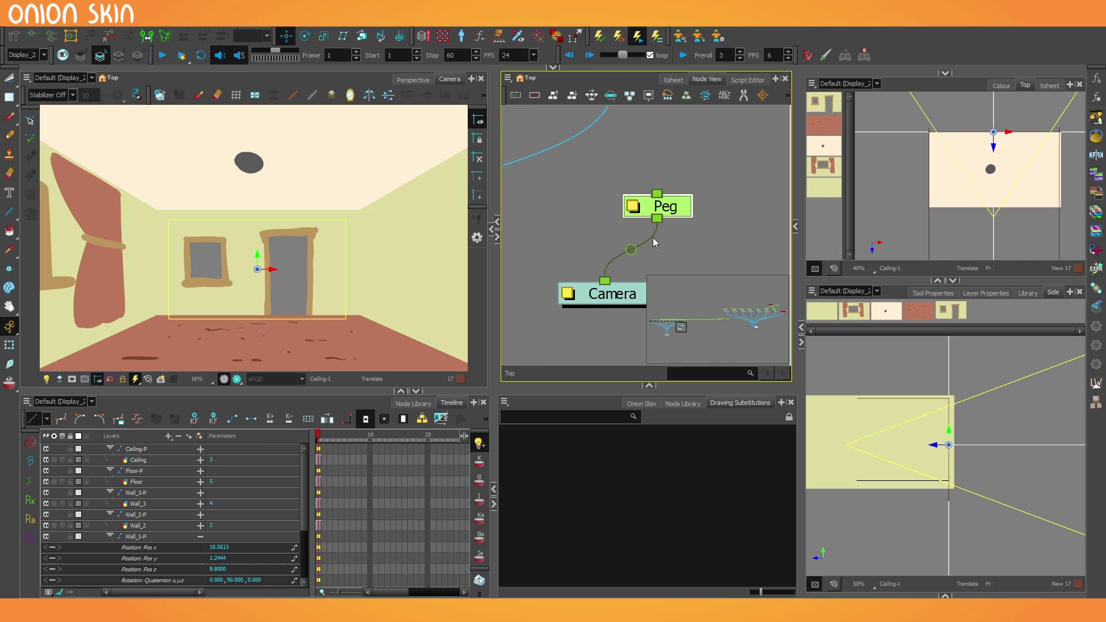
click(986, 293)
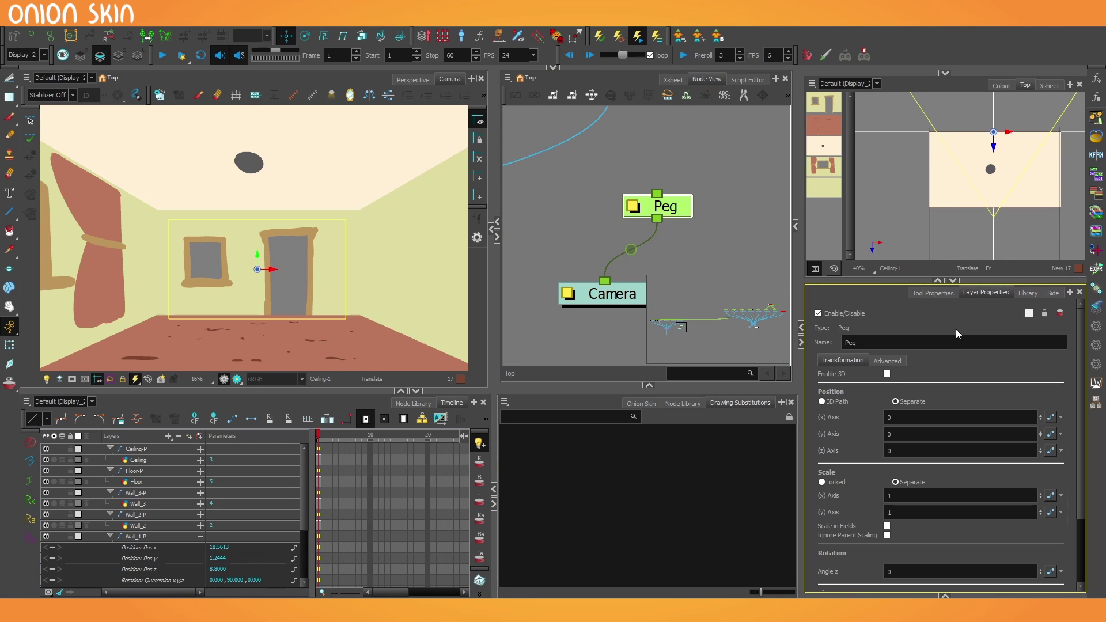
click(887, 374)
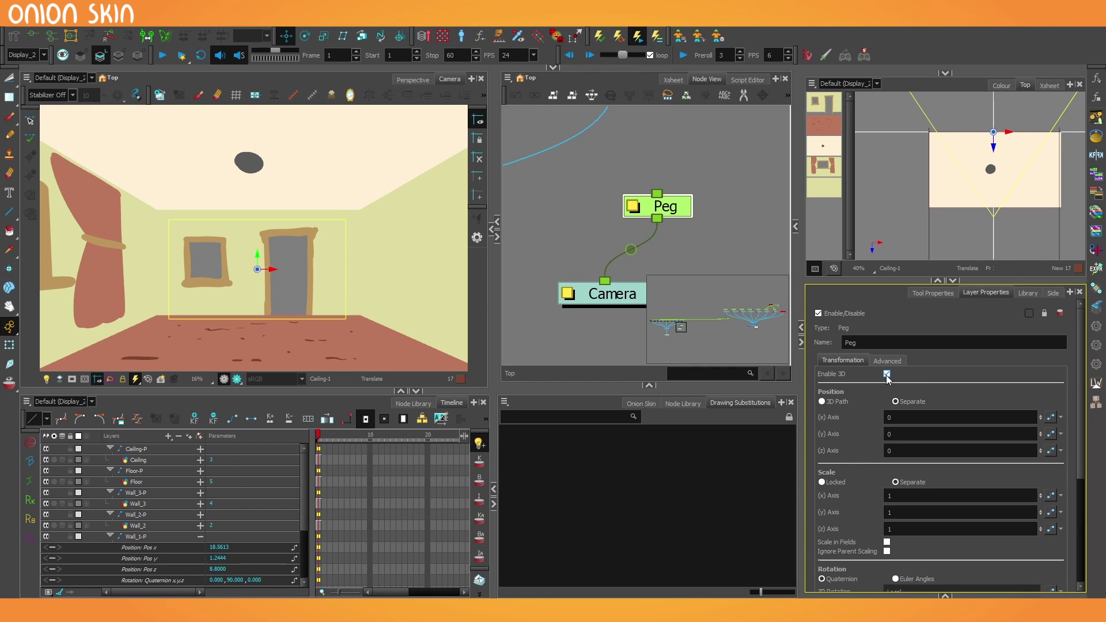
Try rotating the camera's peg in the Camera view with the Rotate tool, and undo the rotation.
click(305, 36)
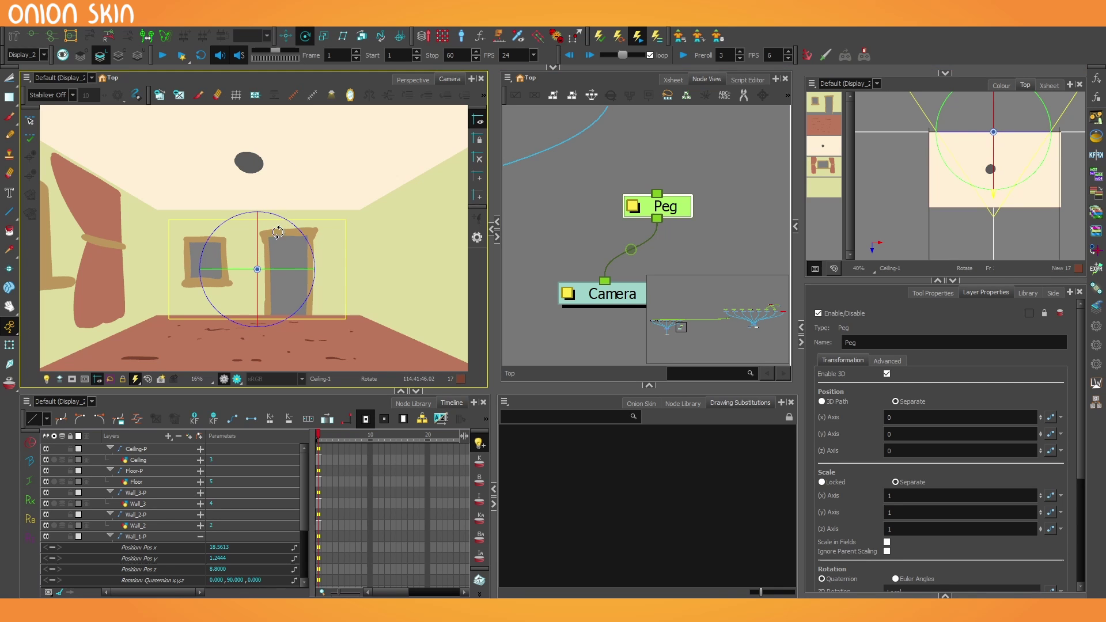
drag(276, 242, 266, 249)
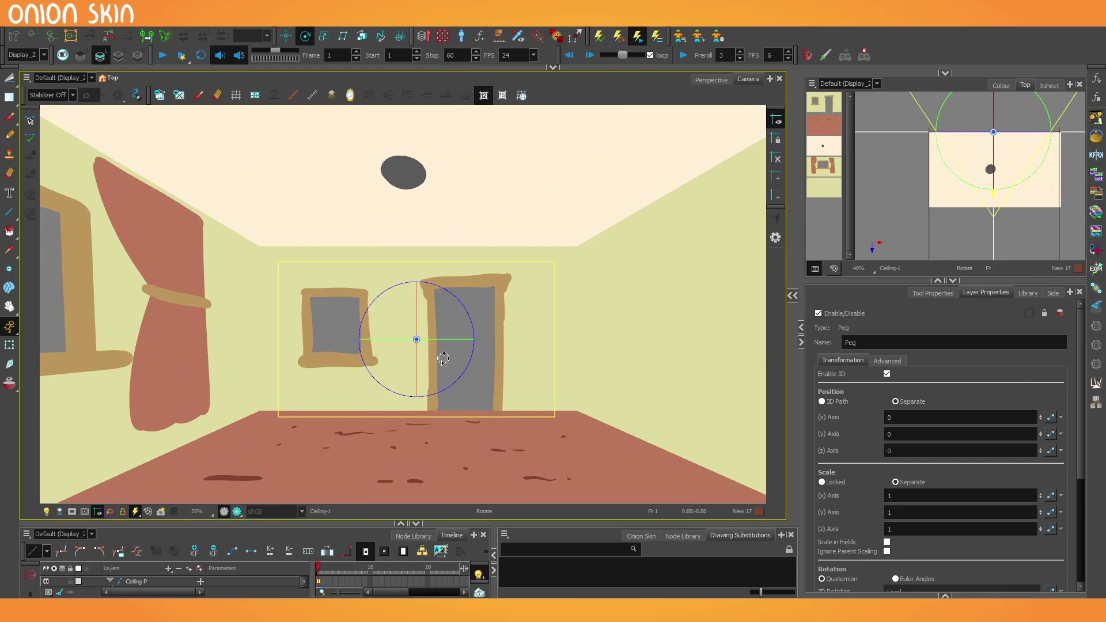
mouse_move(445, 358)
mouse_down()
mouse_move(435, 362)
mouse_move(455, 368)
mouse_move(494, 353)
mouse_move(423, 346)
mouse_move(432, 365)
mouse_move(454, 345)
mouse_up()
key(ctrl+z)
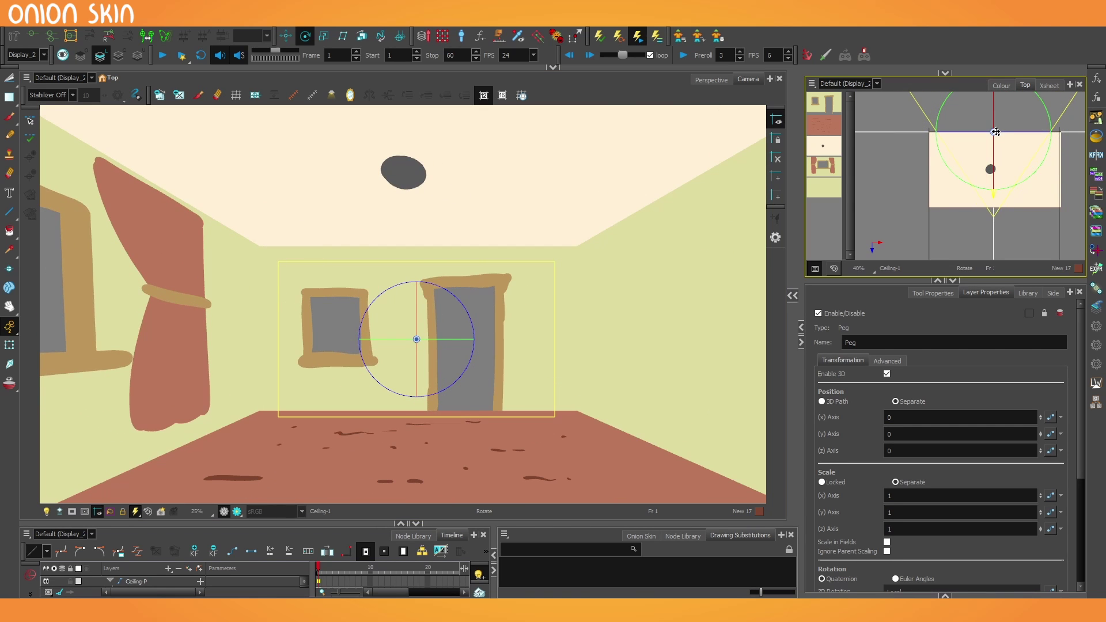
Move the pivot of the camera's peg to the apex of the camera cone in the Top view.
drag(996, 132, 1001, 215)
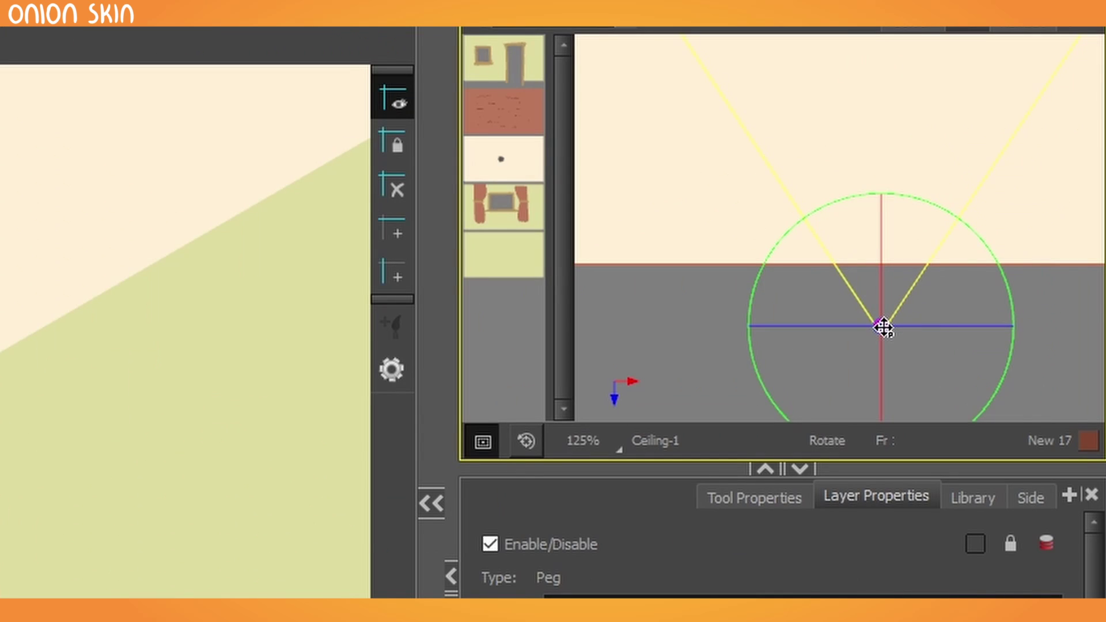
drag(884, 327, 884, 322)
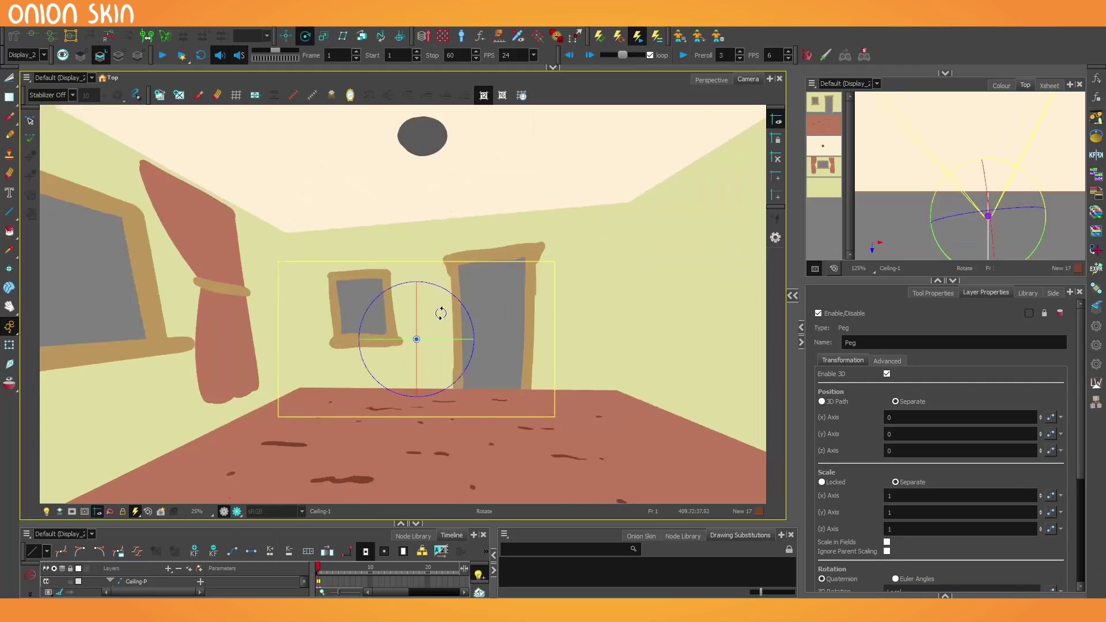
drag(439, 313, 703, 181)
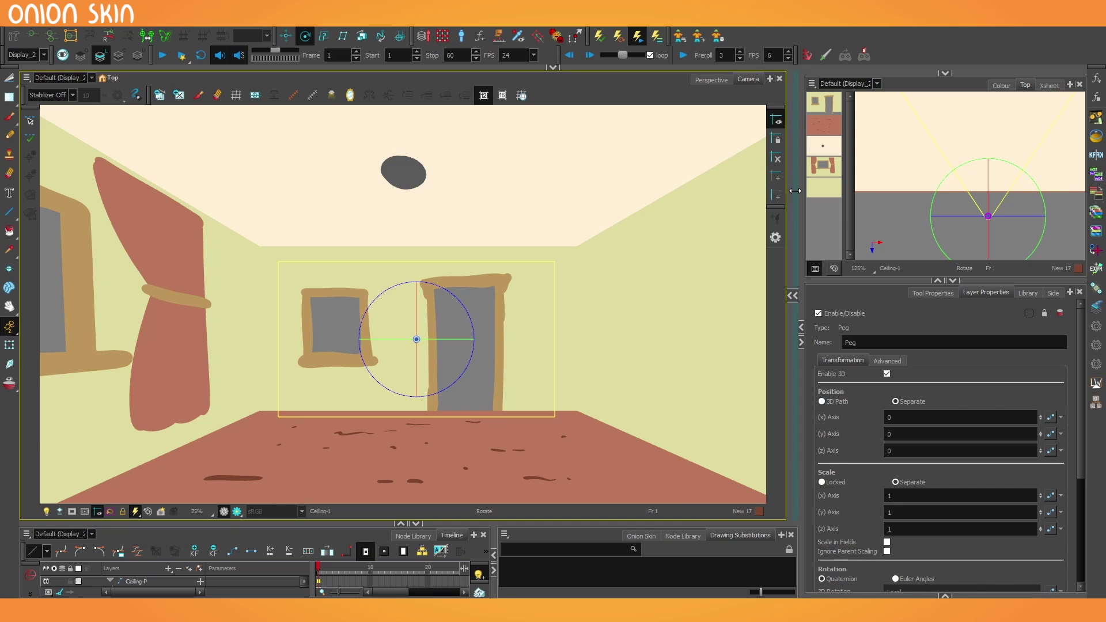
Select the ceiling, floor and three wall pegs and try rotating them together in the Camera view.
drag(795, 191, 514, 231)
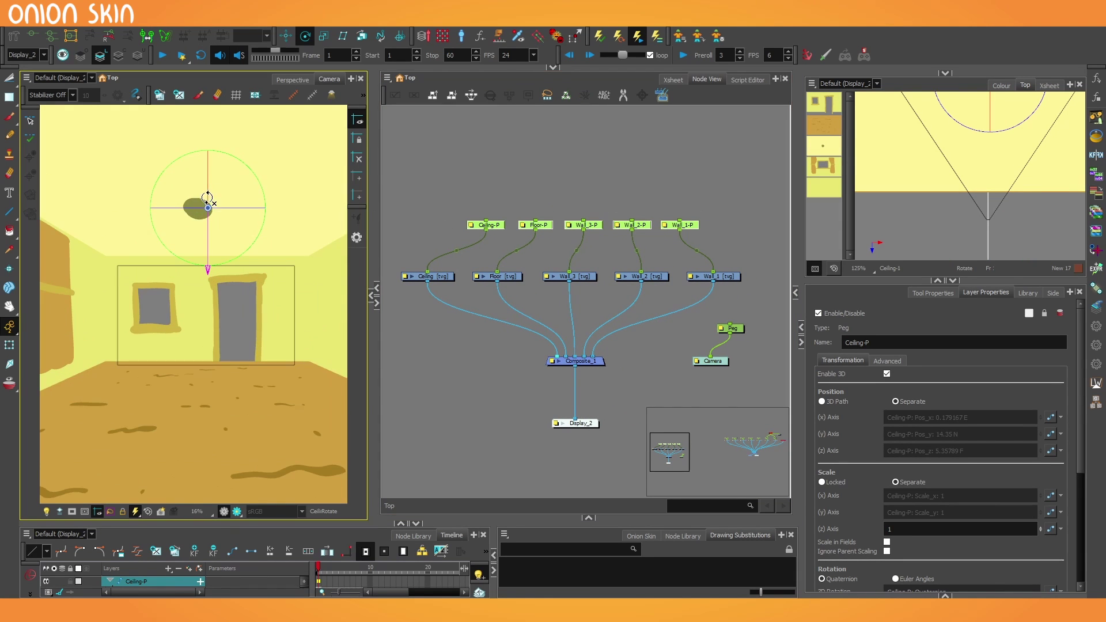
drag(464, 192, 666, 245)
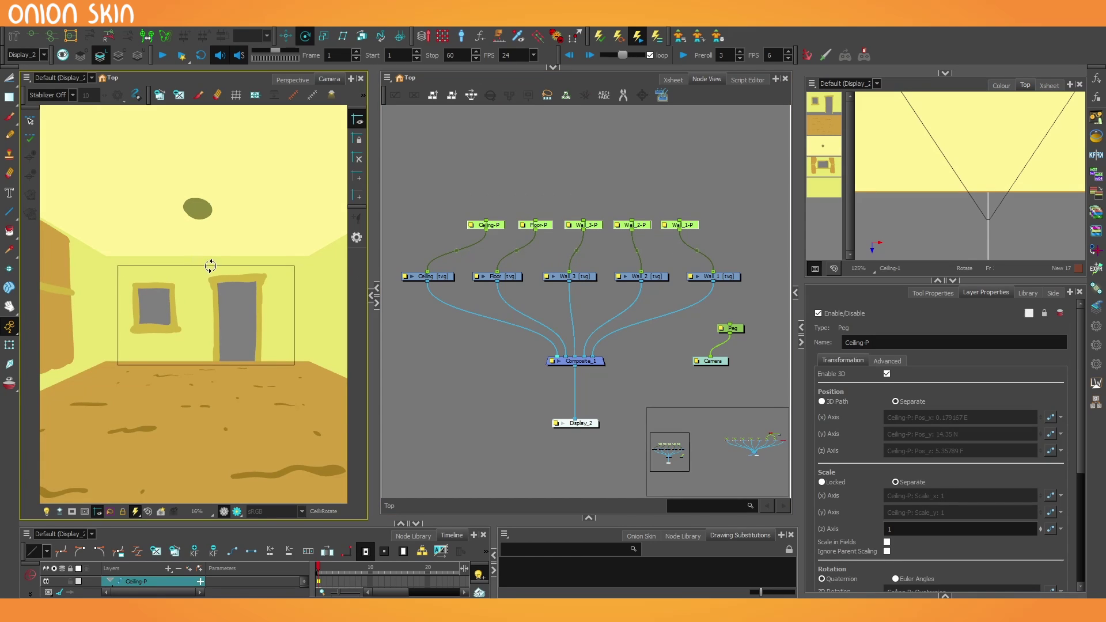
drag(210, 266, 283, 337)
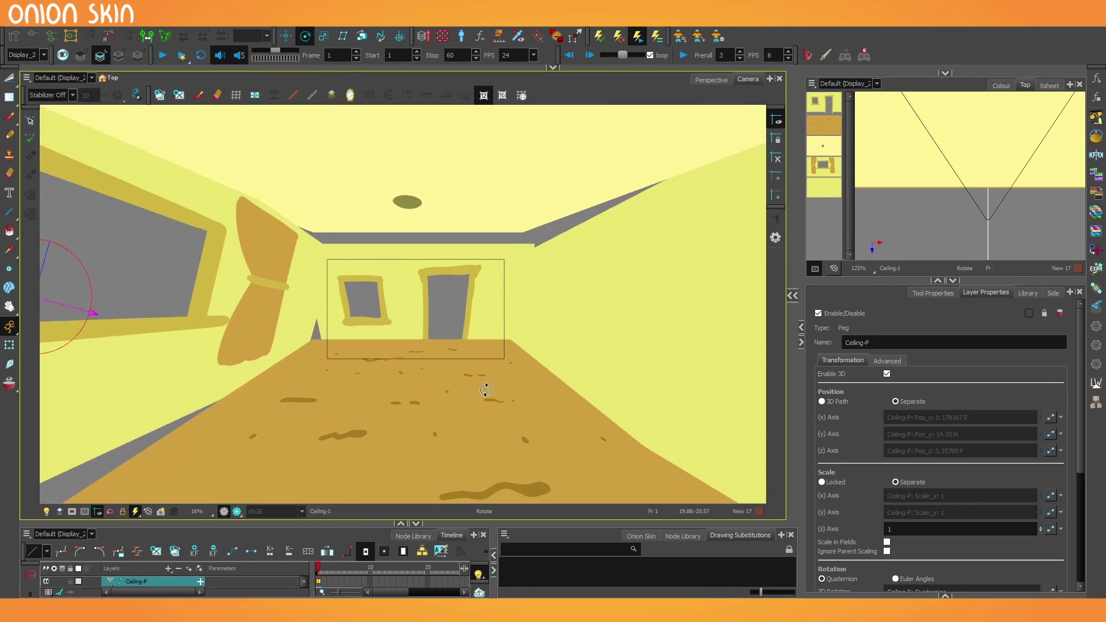
drag(486, 390, 54, 403)
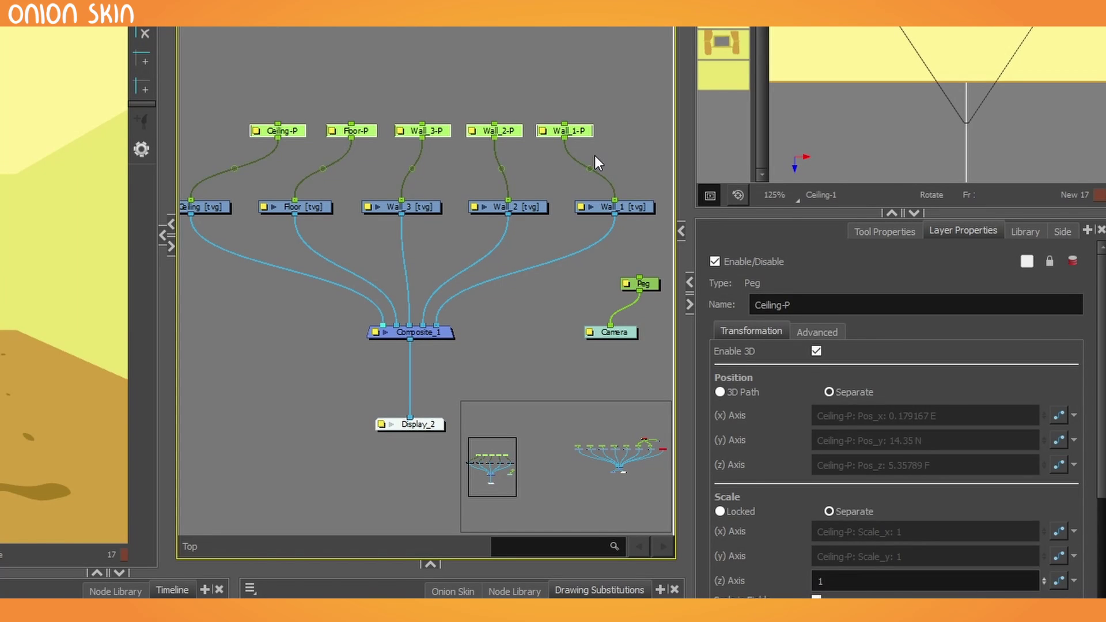
Create one parent peg above the selected ceiling, floor and wall pegs and enable 3D on it.
key(ctrl+p)
click(815, 352)
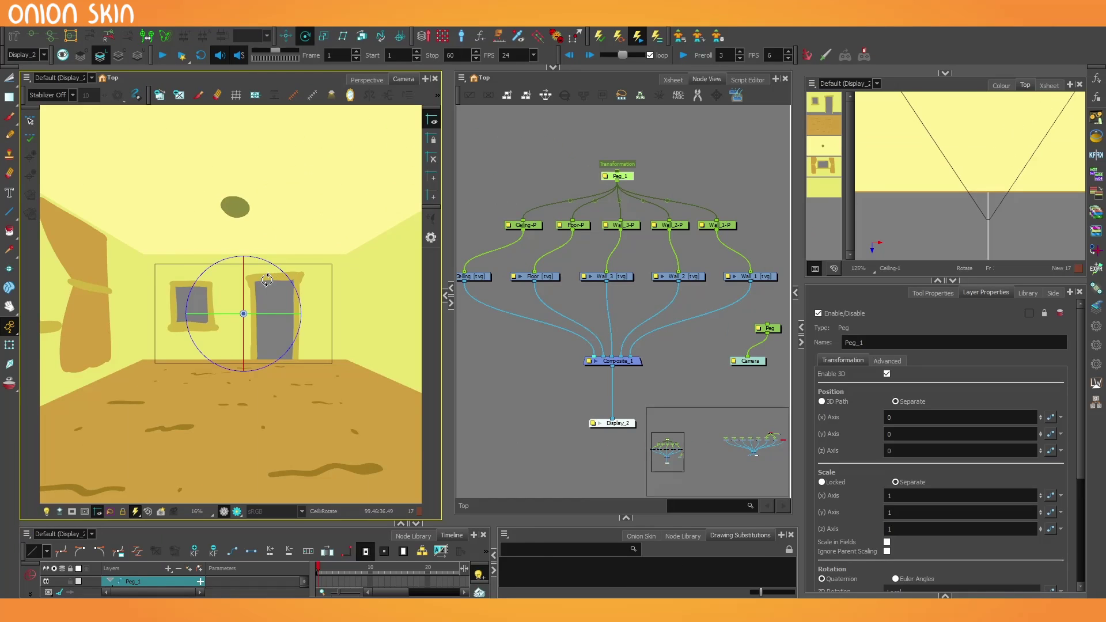
mouse_move(267, 280)
mouse_down()
mouse_move(240, 316)
mouse_move(210, 309)
mouse_move(281, 286)
mouse_up()
key(ctrl+z)
Translate the Peg_1 parent peg away from the camera in the Top view and rotate the whole room in the Camera view.
scroll(988, 164, down, 5)
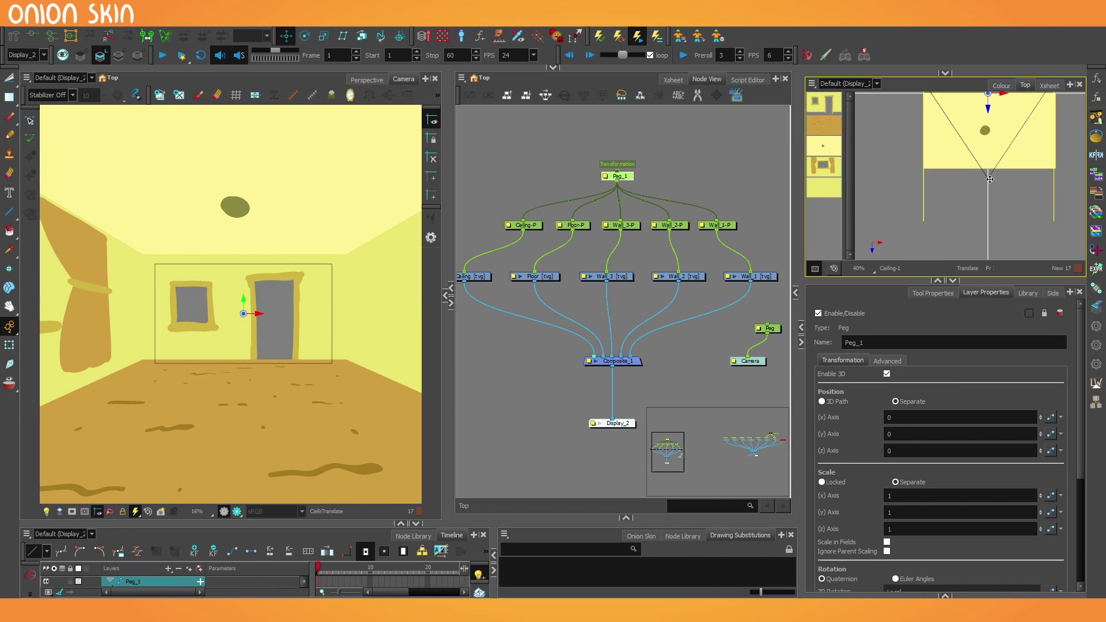
drag(989, 221, 981, 133)
key(alt+3)
drag(268, 293, 262, 321)
Scale the whole room uniformly to about 0.83 with the Peg_1 peg and rotate it further in the Camera view.
scroll(224, 306, up, 1)
key(alt+4)
mouse_move(304, 370)
mouse_down()
mouse_move(298, 402)
mouse_move(291, 363)
mouse_up()
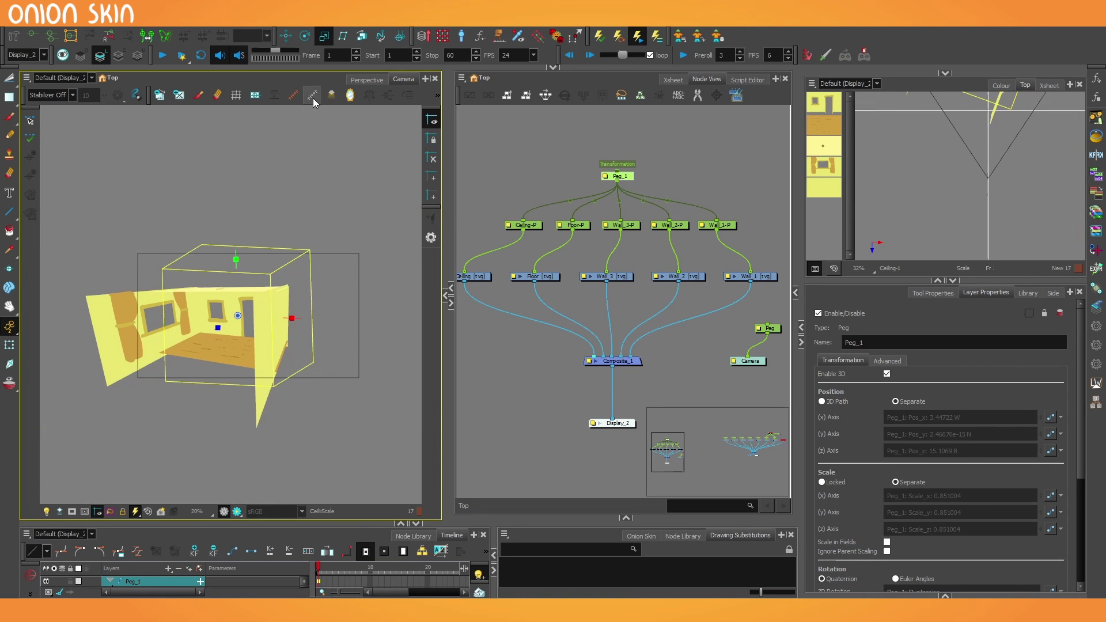
click(305, 36)
drag(271, 294, 243, 317)
Draw a simple black-outlined character with a round smiling head, body, legs and arms on the Drawing layer.
scroll(227, 317, up, 3)
mouse_move(206, 215)
mouse_down()
mouse_move(163, 239)
mouse_move(210, 216)
mouse_up()
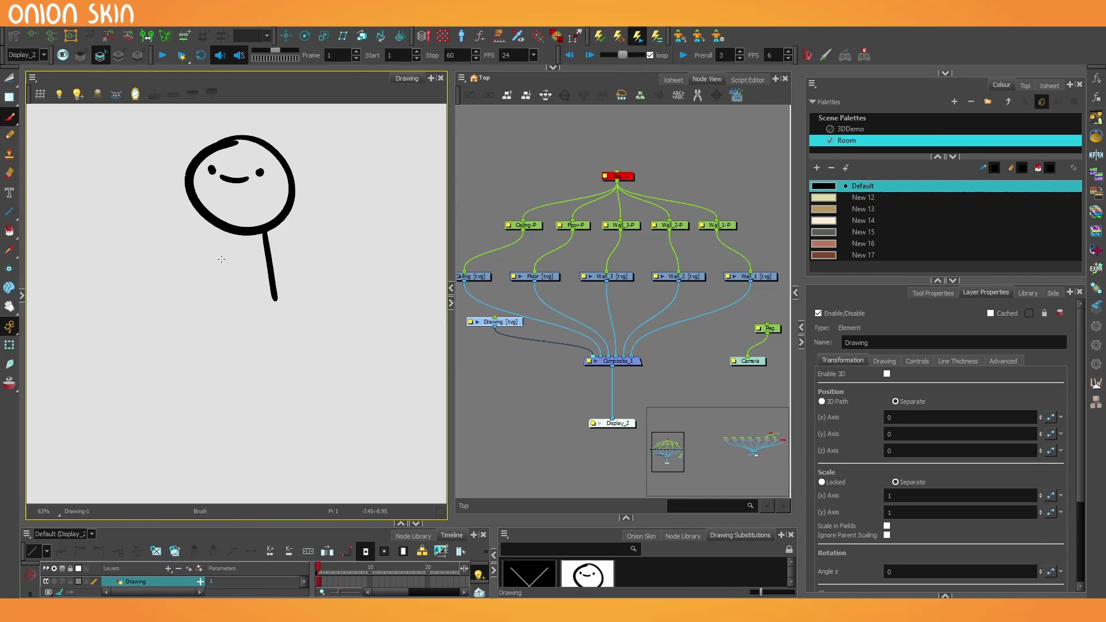
scroll(235, 280, up, 1)
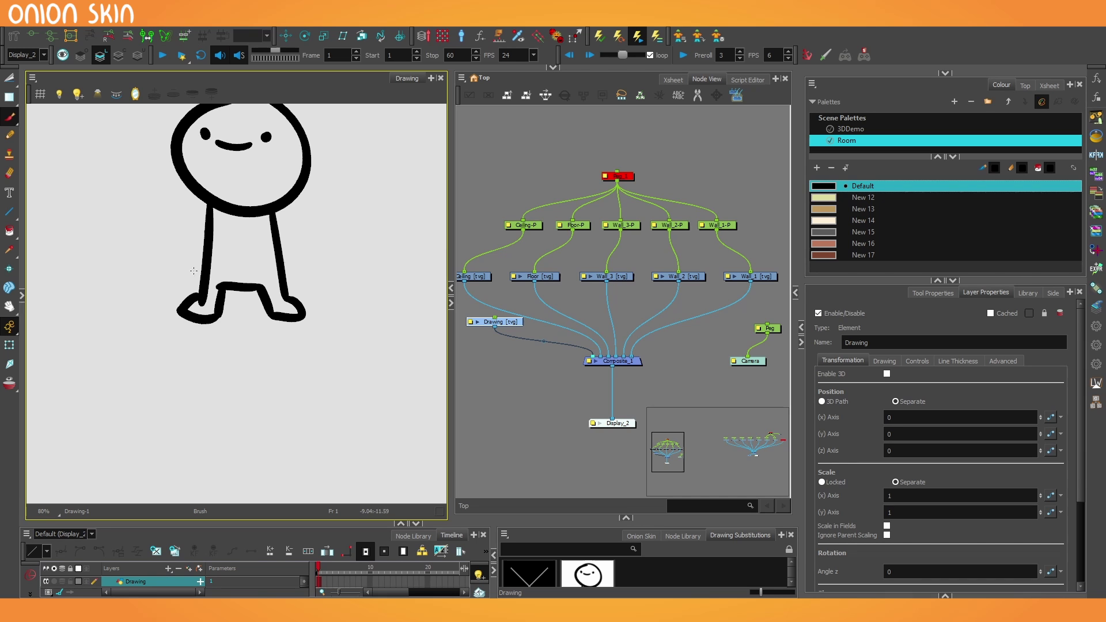
mouse_move(193, 271)
mouse_down()
mouse_move(186, 306)
mouse_move(196, 321)
mouse_up()
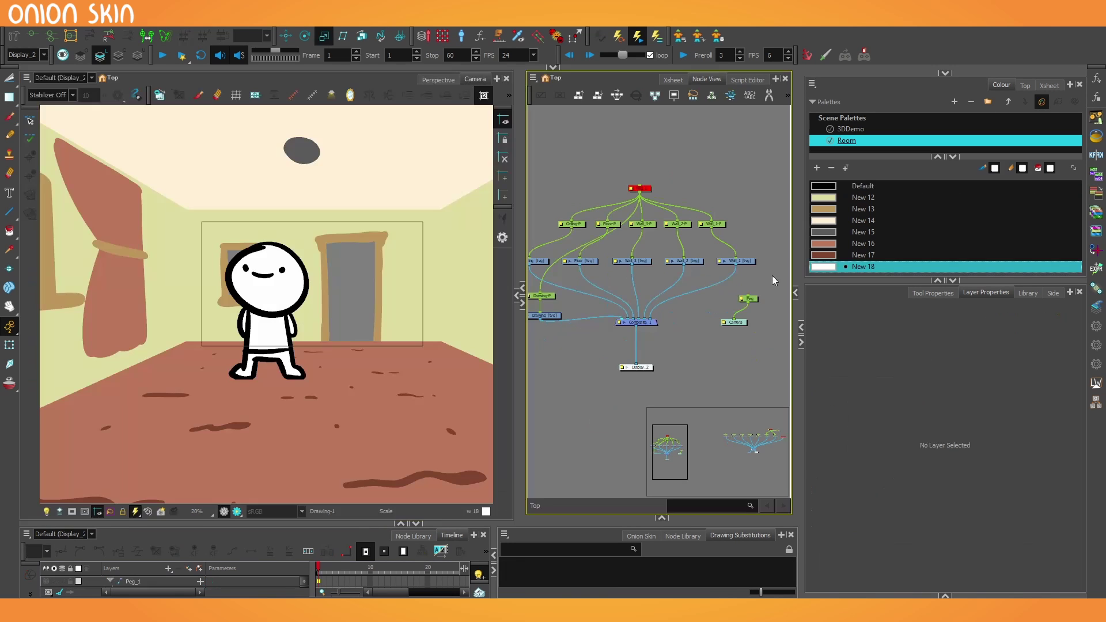
Select the camera's peg and scale it along its depth axis in the Top view.
click(750, 301)
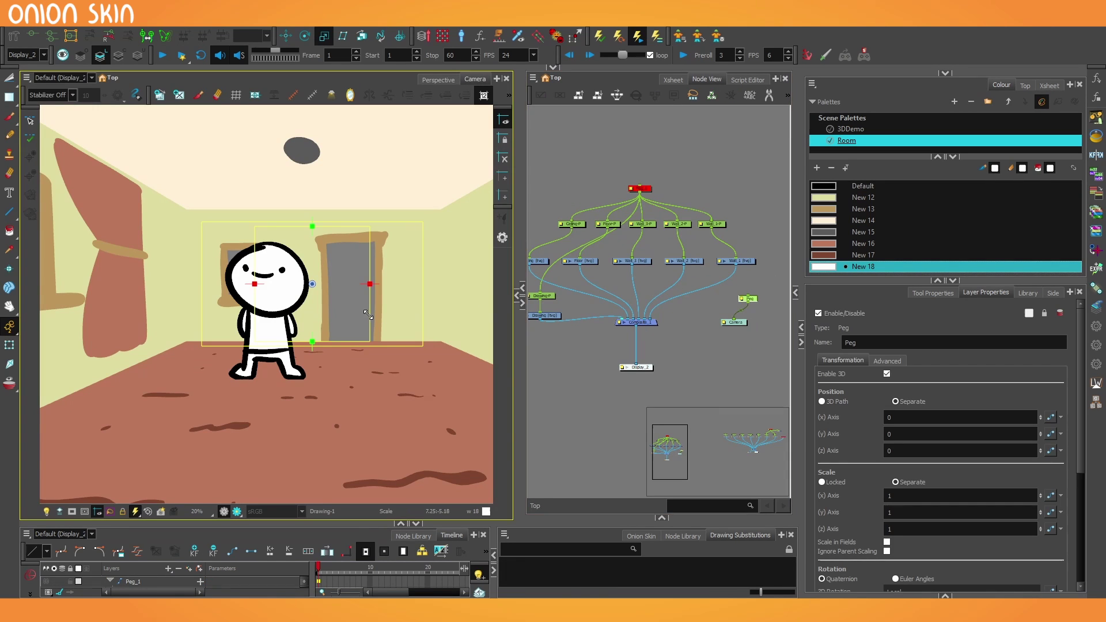
scroll(743, 302, up, 7)
drag(350, 324, 289, 272)
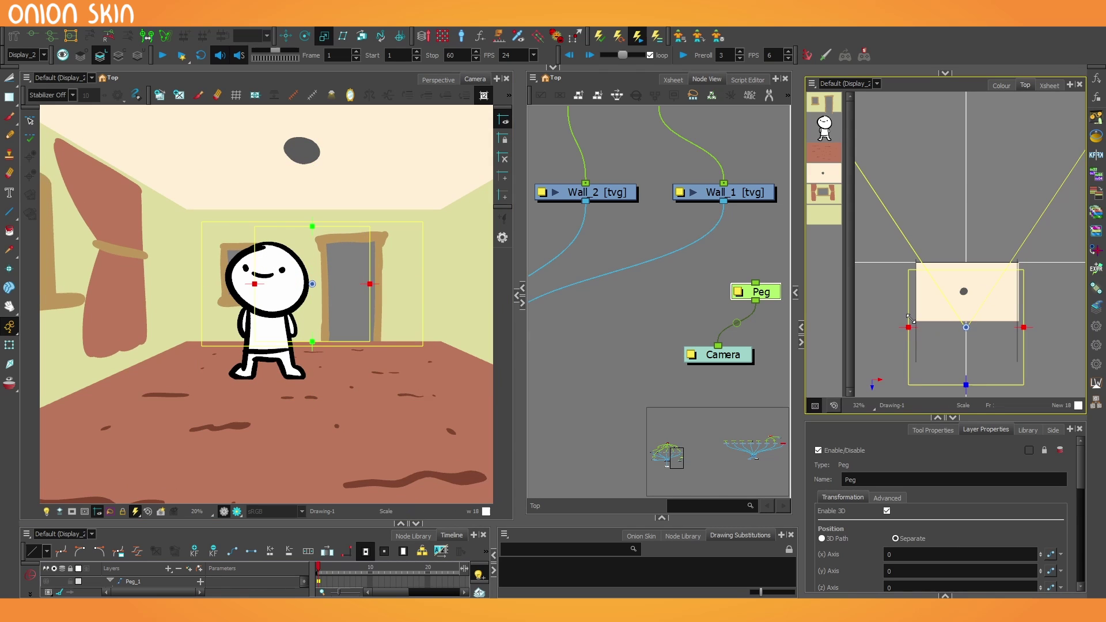
drag(966, 385, 1008, 448)
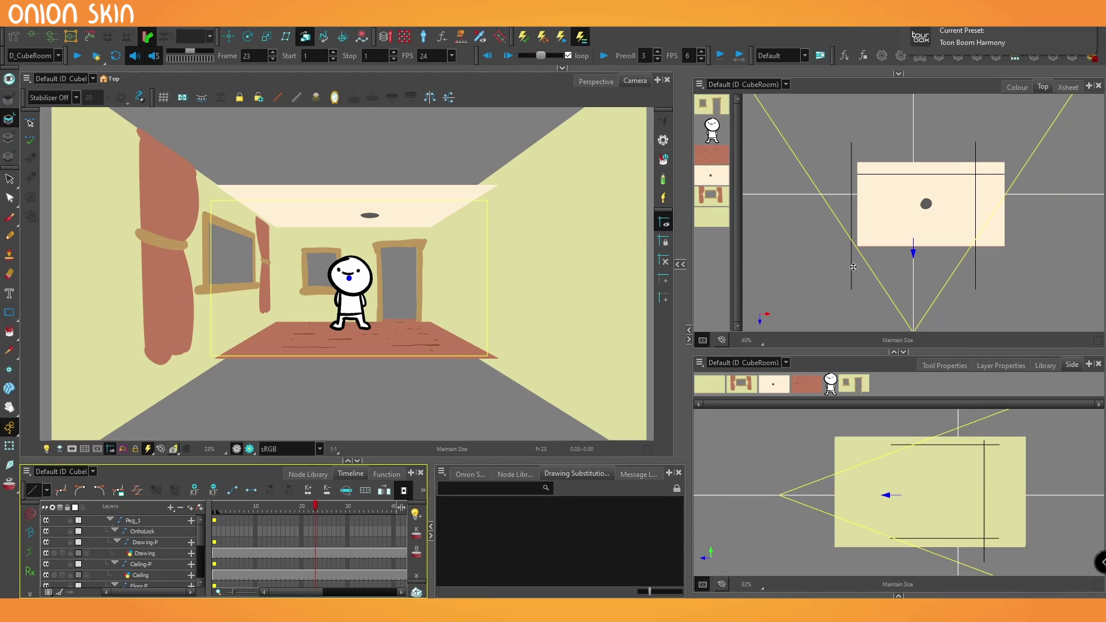
Shift the camera's peg along its depth axis in the Top view with the Maintain Size tool.
drag(851, 257, 851, 215)
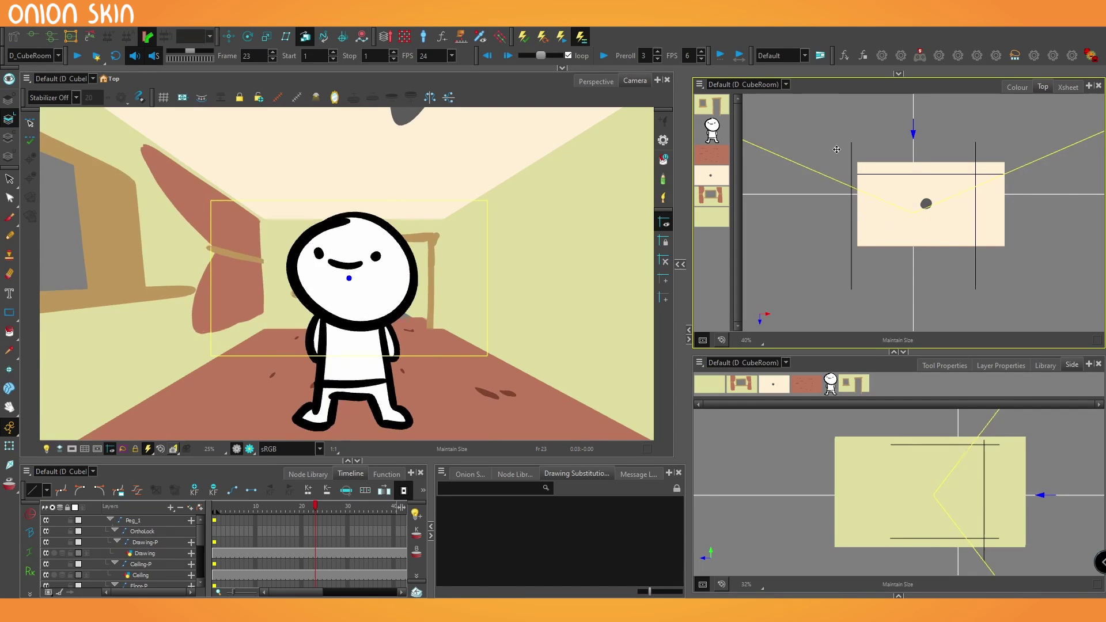
mouse_move(837, 149)
mouse_down()
mouse_move(860, 454)
mouse_move(825, 131)
mouse_move(829, 251)
mouse_move(823, 138)
mouse_move(828, 219)
mouse_move(819, 156)
mouse_up()
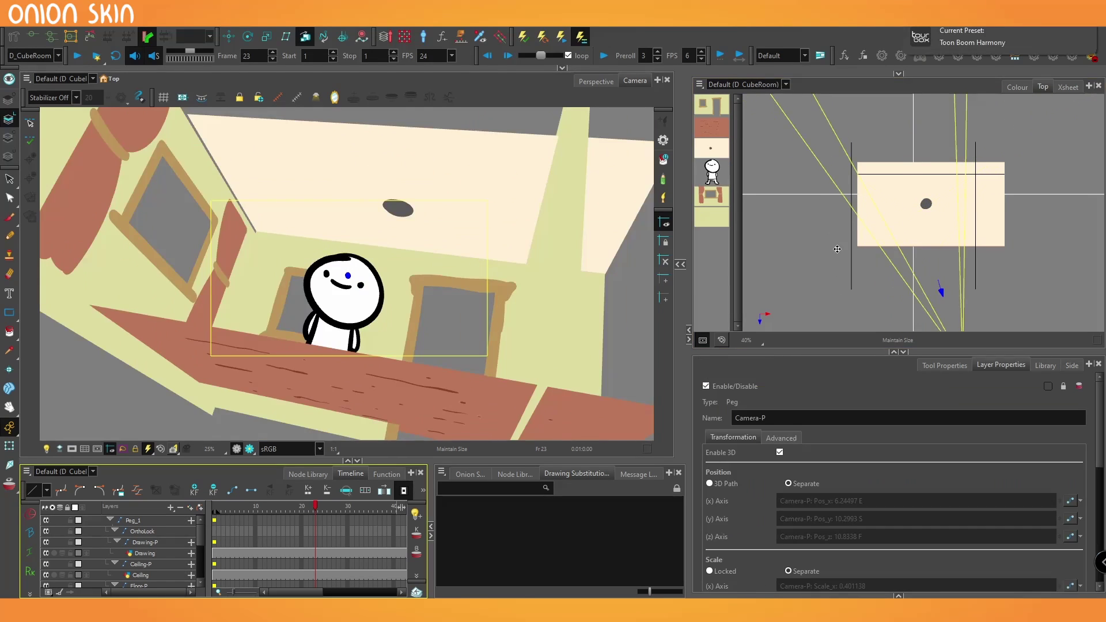
drag(835, 250, 772, 105)
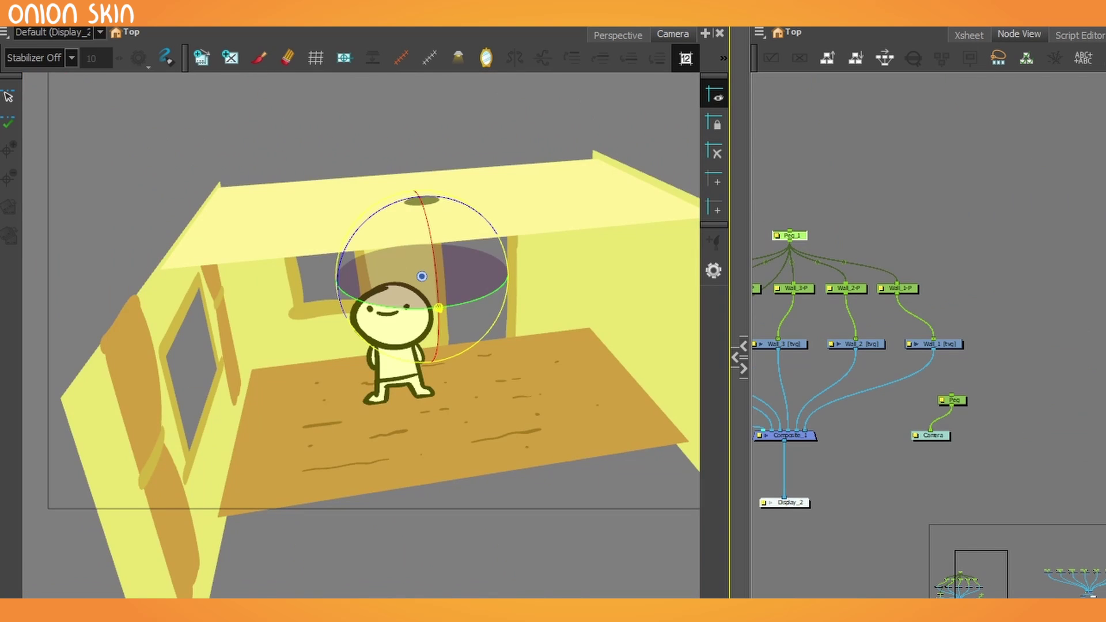
Rotate the room with the Peg_1 peg and insert an OrthoLock node above the character's Drawing-P peg.
drag(401, 324, 464, 294)
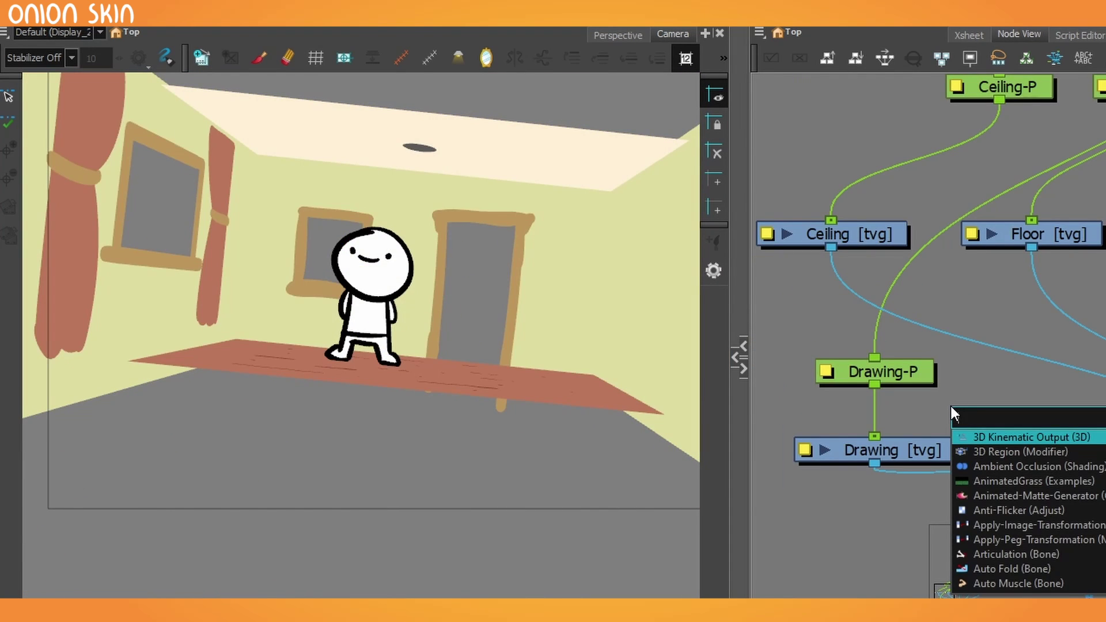
text(ortho)
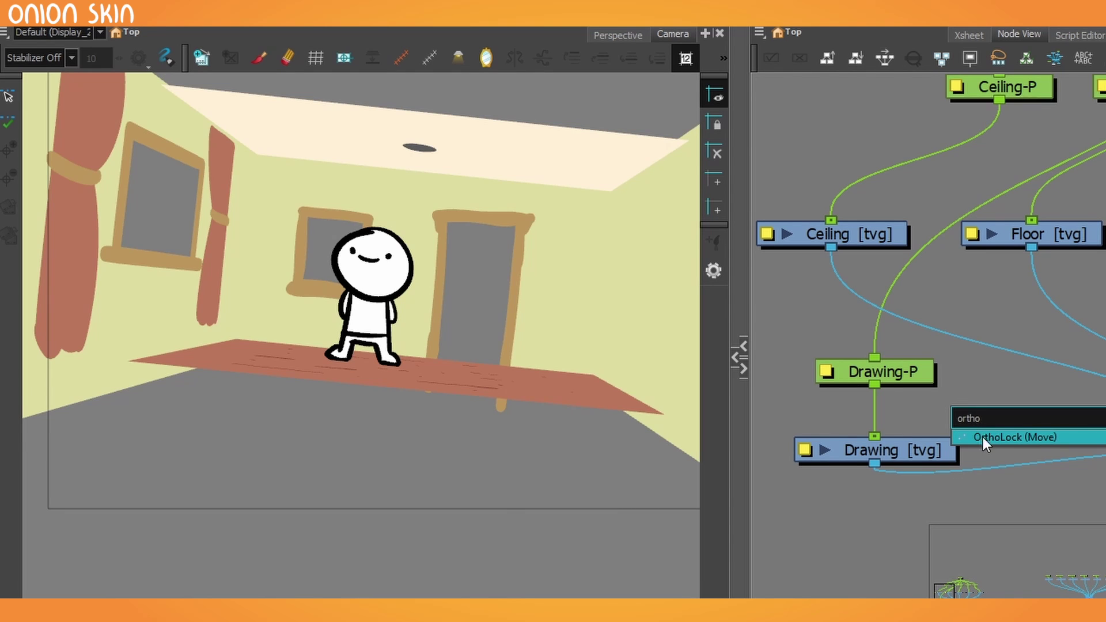
click(983, 437)
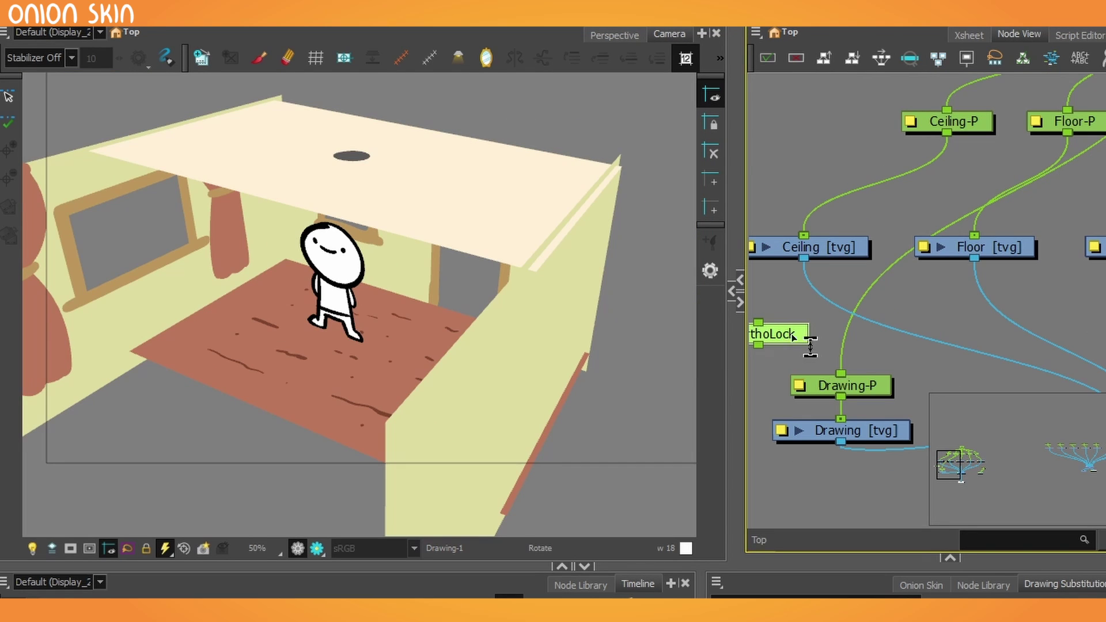
drag(792, 338, 874, 345)
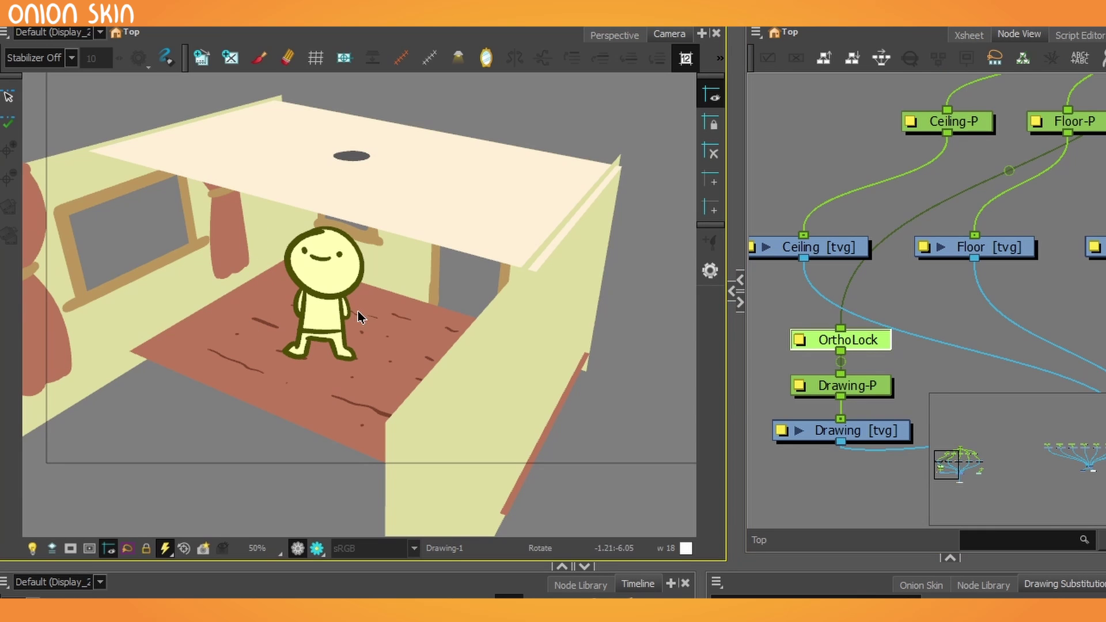
Select the Peg_1 parent peg and rotate the room in the Camera view to test the character's OrthoLock.
scroll(1026, 221, down, 2)
drag(1021, 209, 894, 296)
drag(964, 110, 995, 141)
click(997, 147)
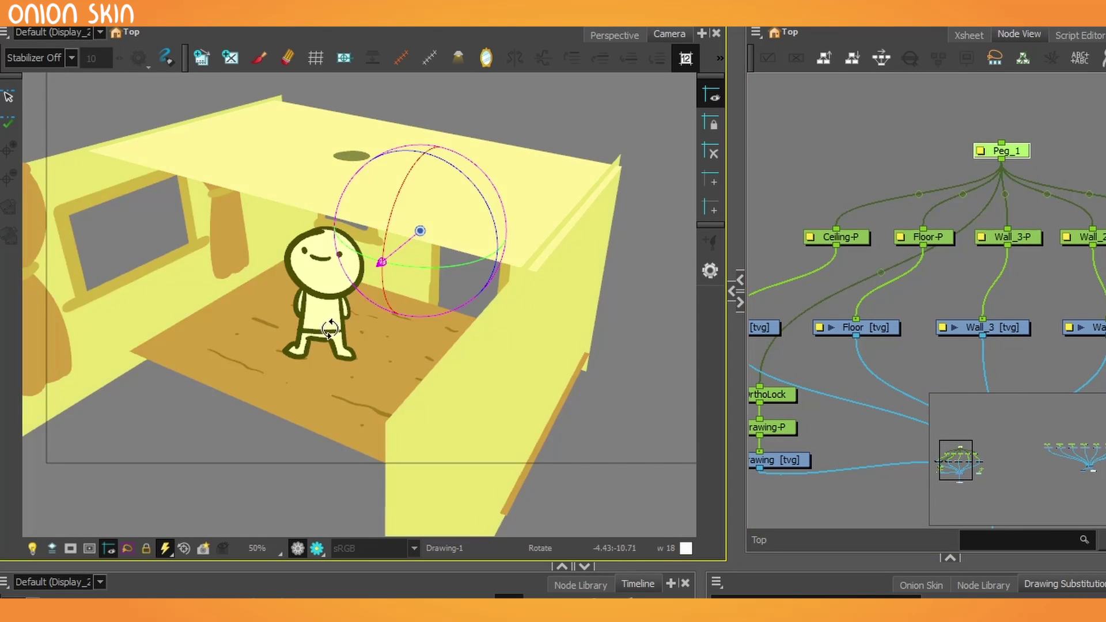
drag(366, 281, 386, 261)
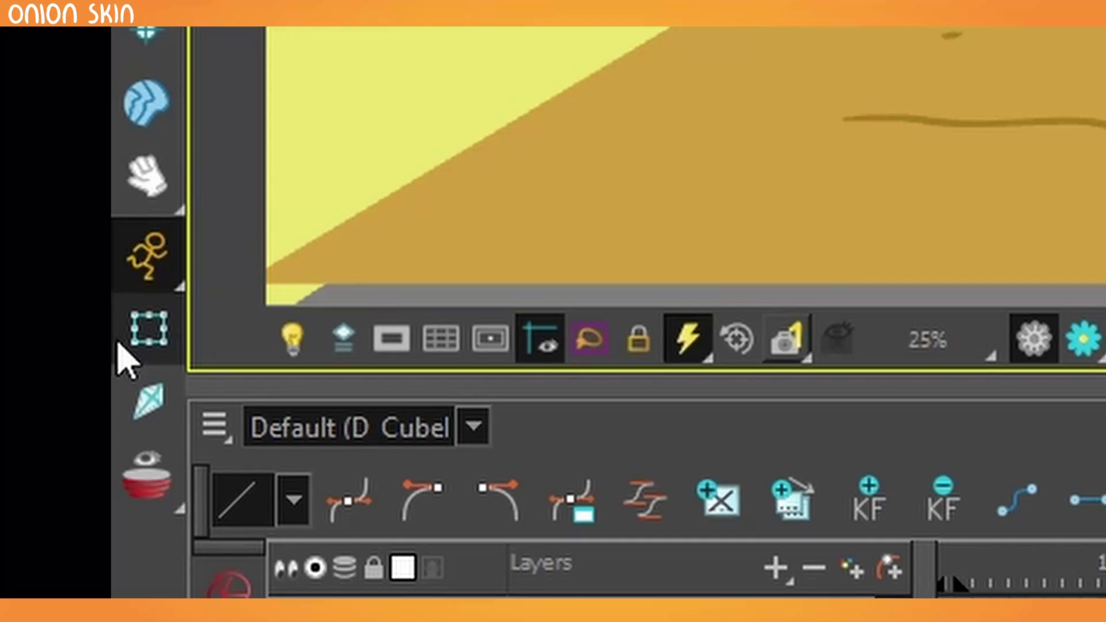
Rotate the selected ceiling, floor and wall pegs slightly together with the Transform tool in the Camera view.
click(148, 329)
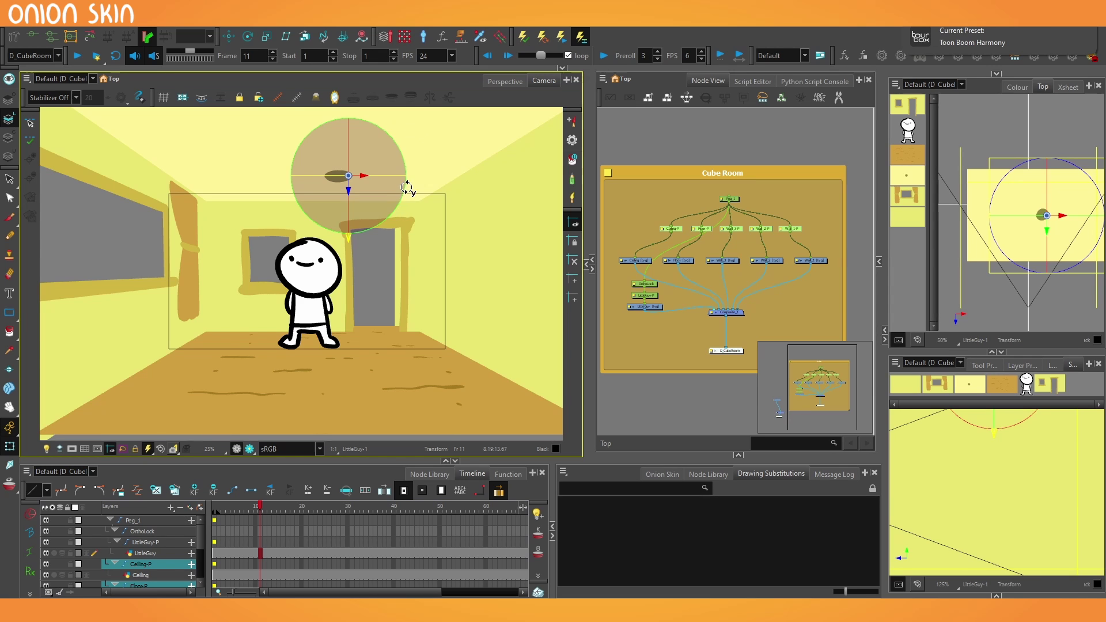
drag(408, 188, 340, 174)
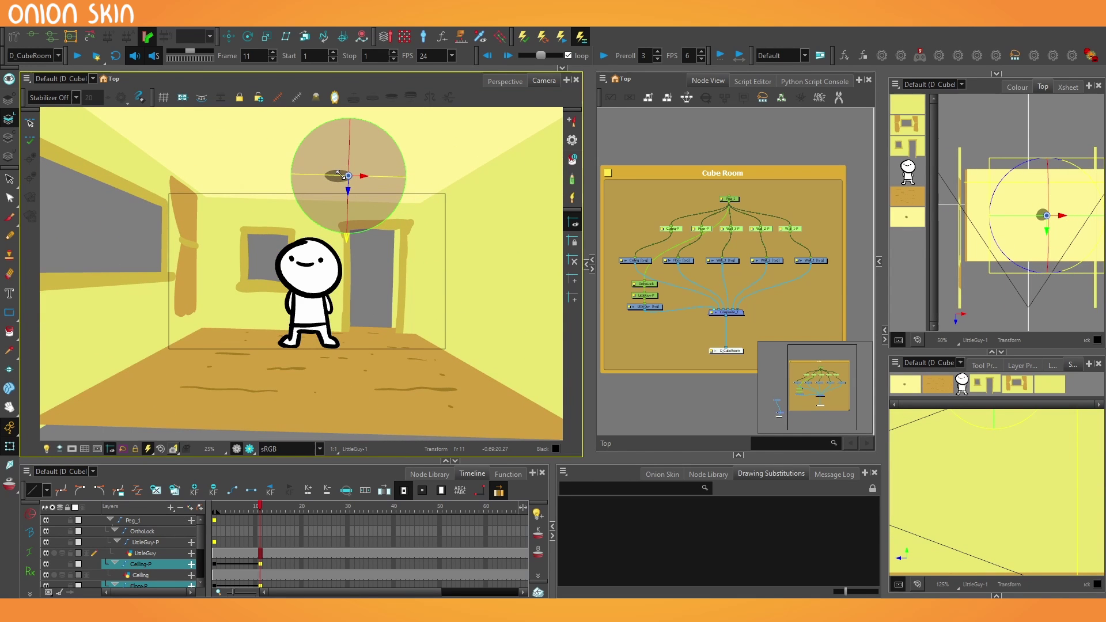
Rotate the same selected room pegs by a large amount with the Rotate tool in the Camera view.
click(248, 38)
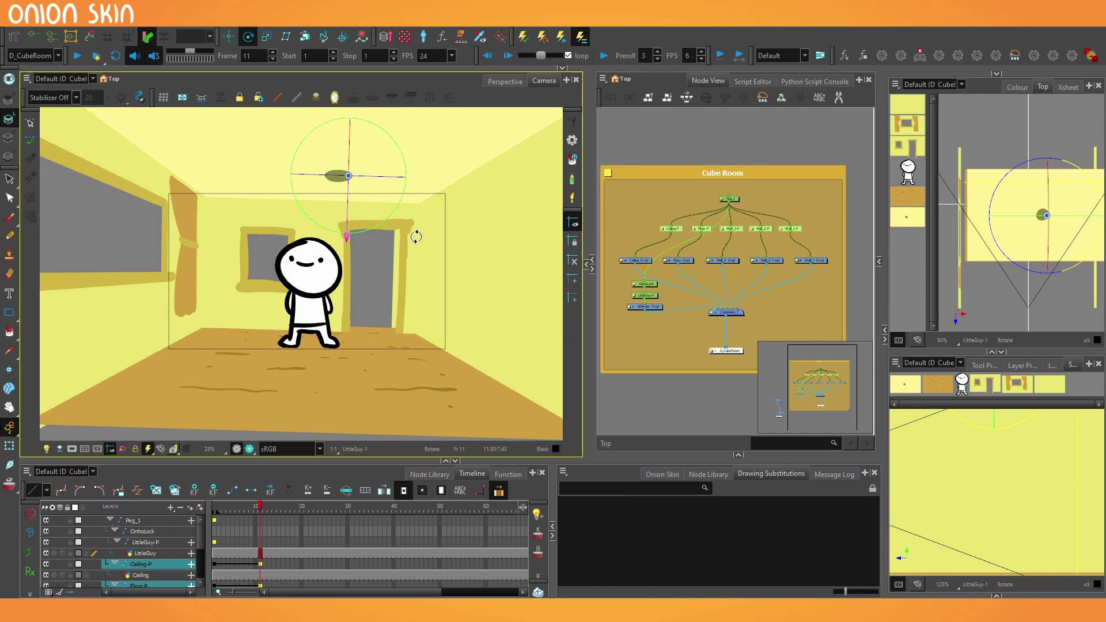
drag(413, 231, 346, 203)
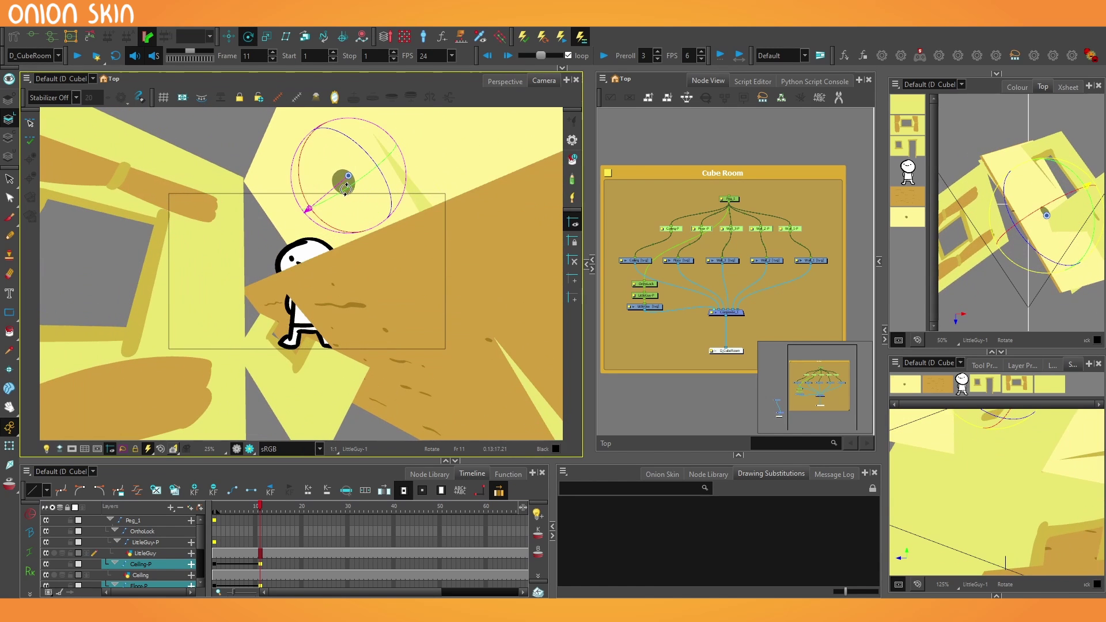
scroll(766, 236, up, 2)
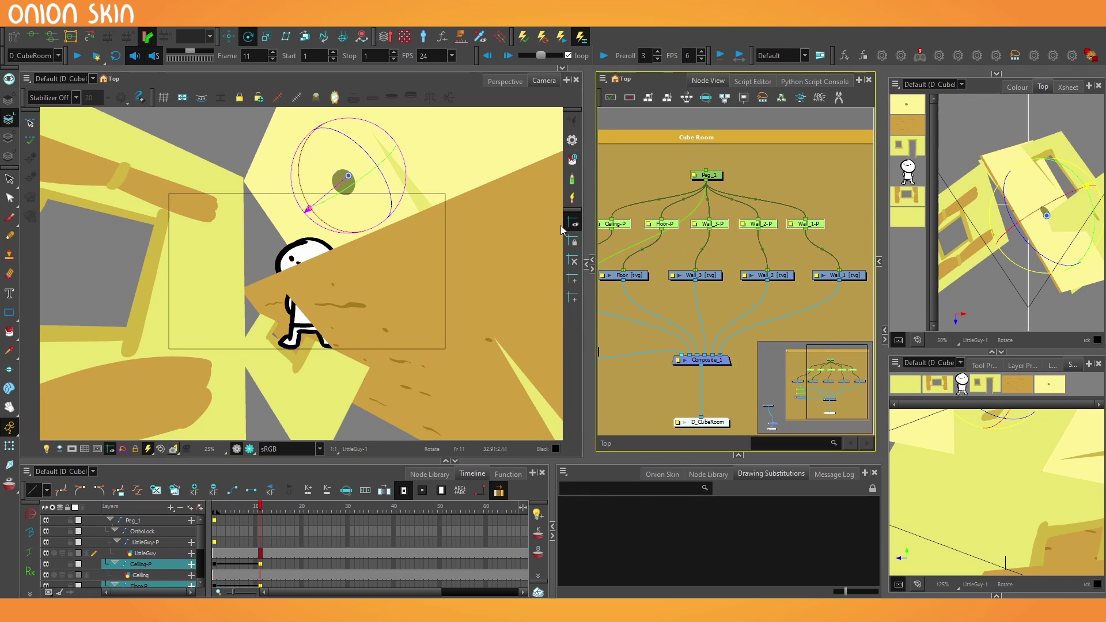
mouse_move(353, 189)
mouse_down()
mouse_move(337, 165)
mouse_move(375, 208)
mouse_move(353, 173)
mouse_move(326, 181)
mouse_move(349, 175)
mouse_move(313, 203)
mouse_move(354, 217)
mouse_move(338, 183)
mouse_up()
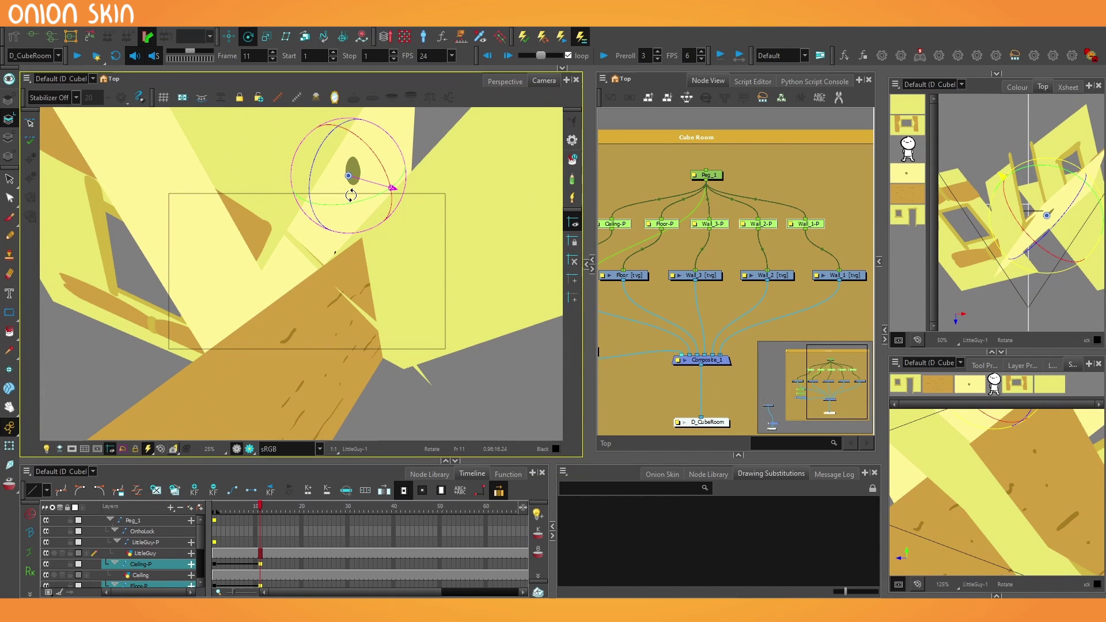